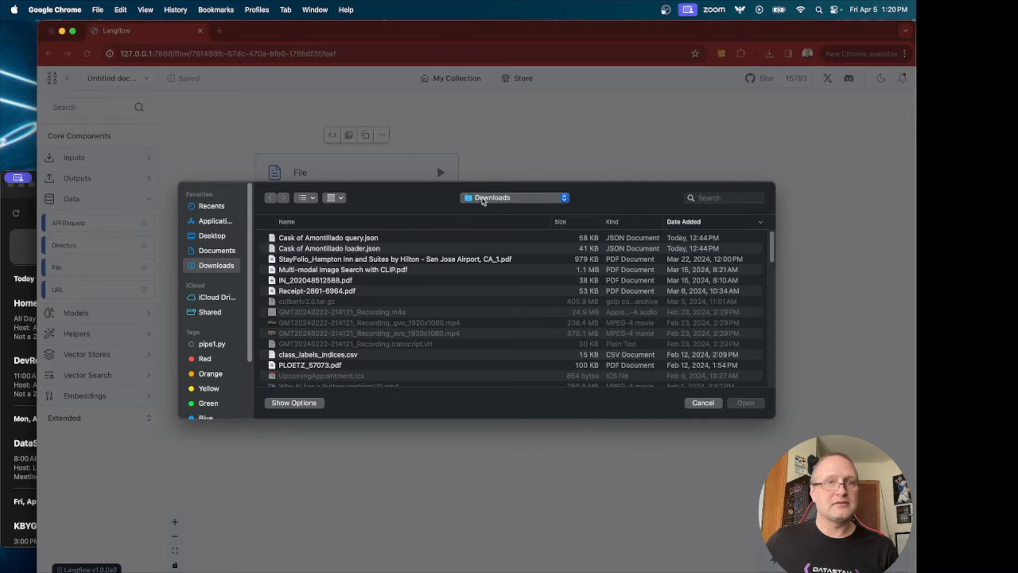
# Load amontillado.txt into the File component from the introLangChainJS project's src/sample folder, under workspace in Documents
pyautogui.click(228, 253)
pyautogui.scroll(-5, 325, 309)
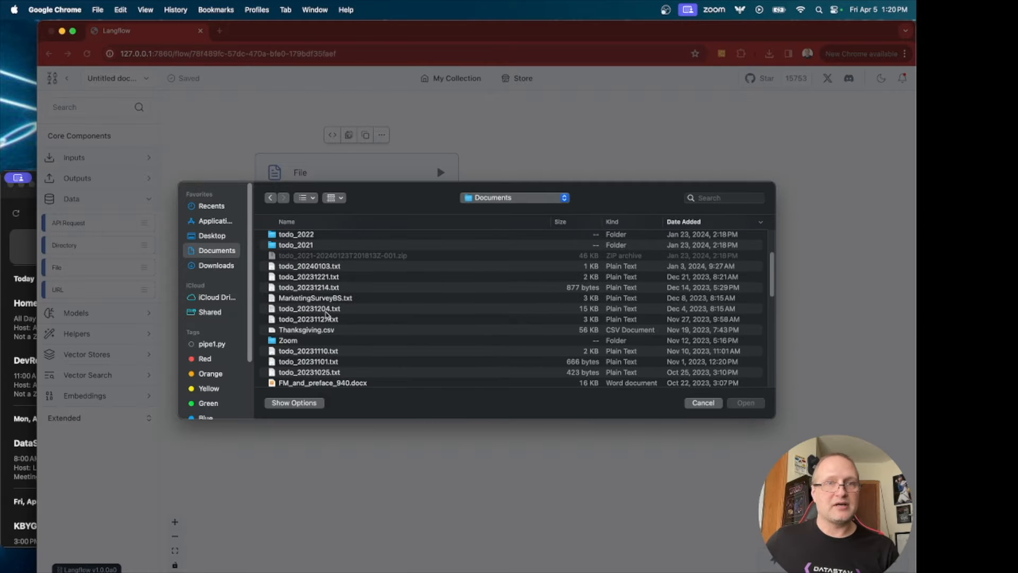
pyautogui.scroll(-5, 313, 334)
pyautogui.doubleClick(292, 368)
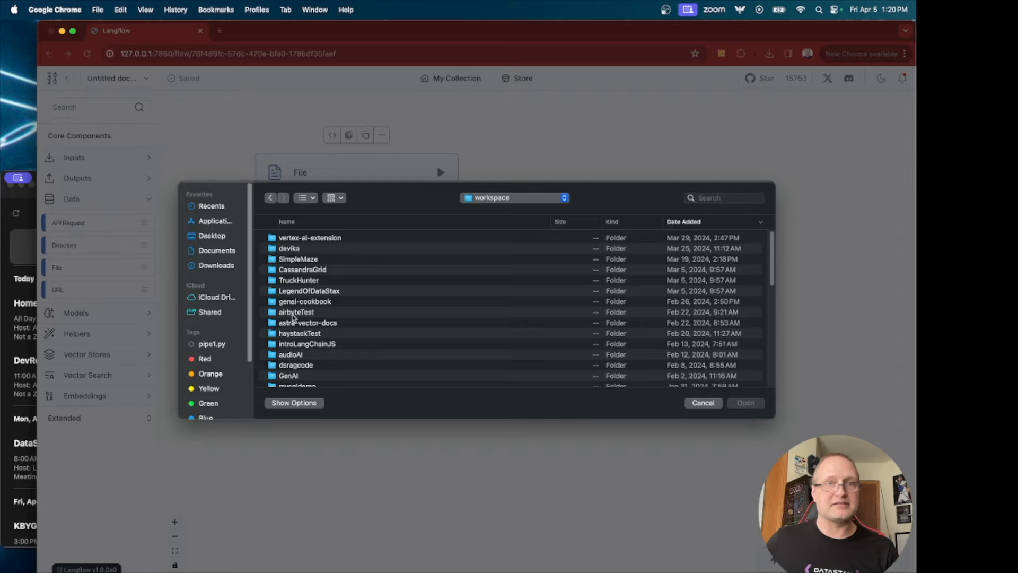
pyautogui.doubleClick(294, 345)
pyautogui.doubleClick(285, 271)
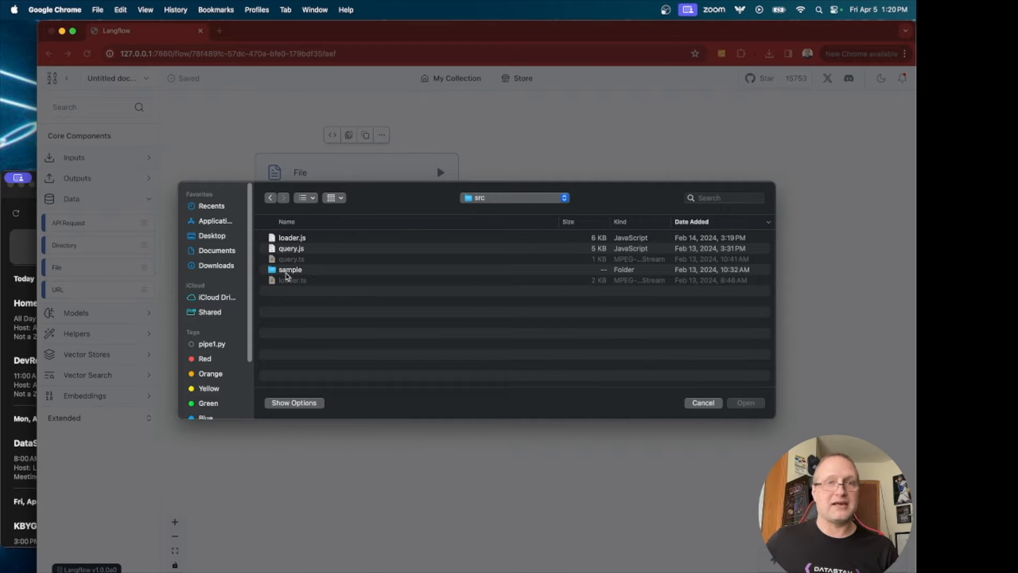
pyautogui.doubleClick(287, 271)
pyautogui.click(288, 239)
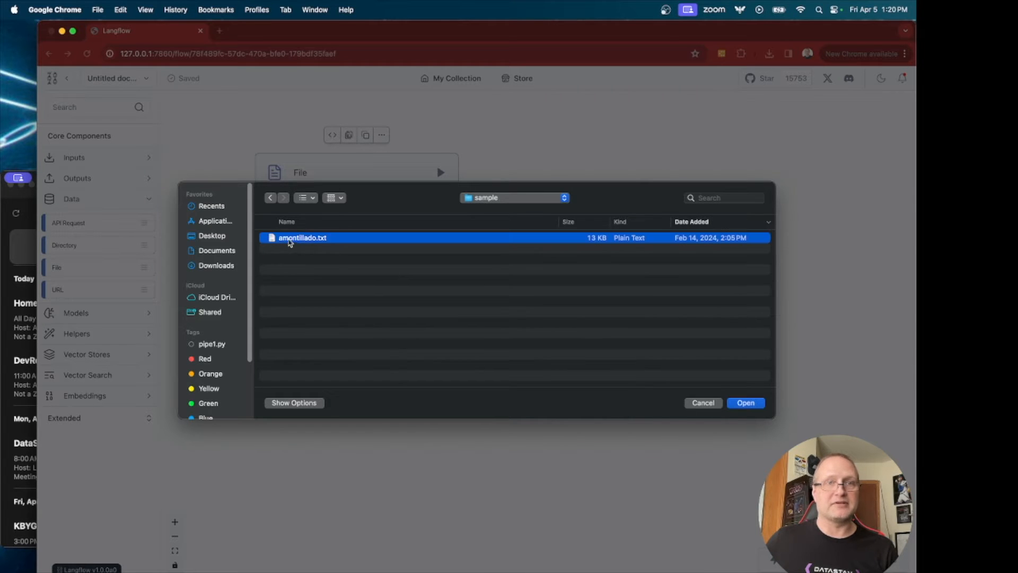
pyautogui.click(747, 404)
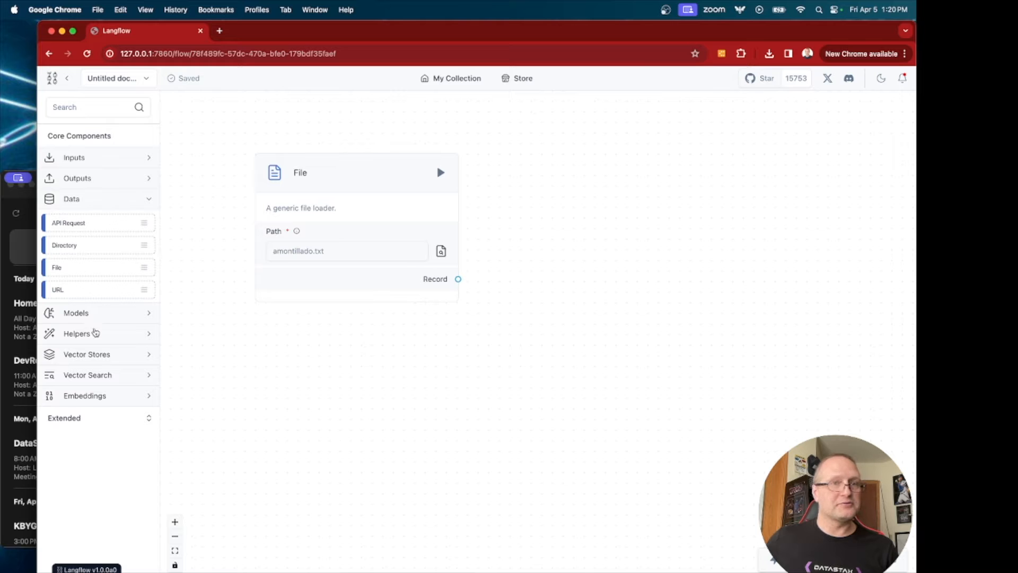
# Add an OpenAI Embeddings component to the canvas below the File component
pyautogui.click(95, 202)
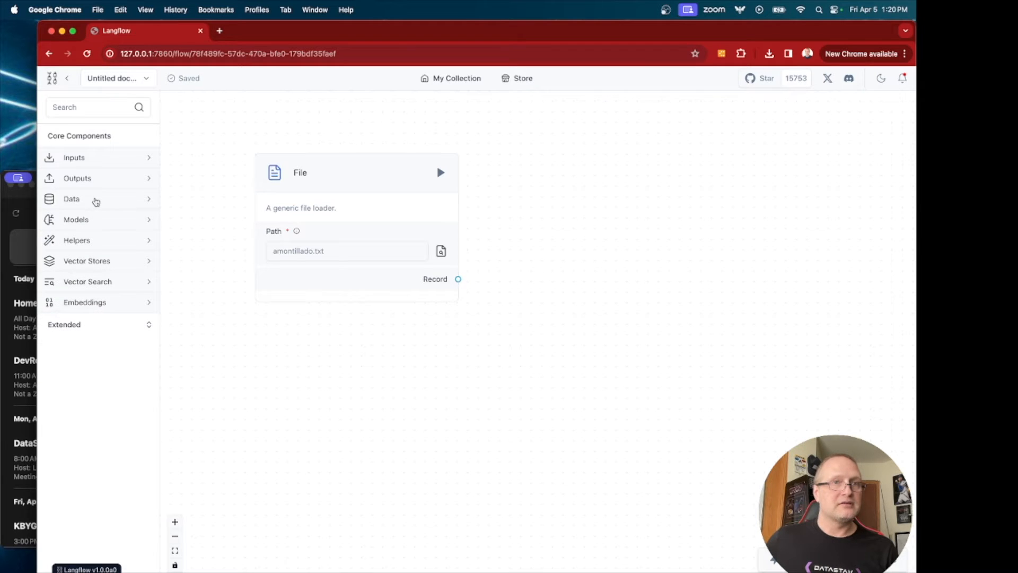
pyautogui.click(92, 304)
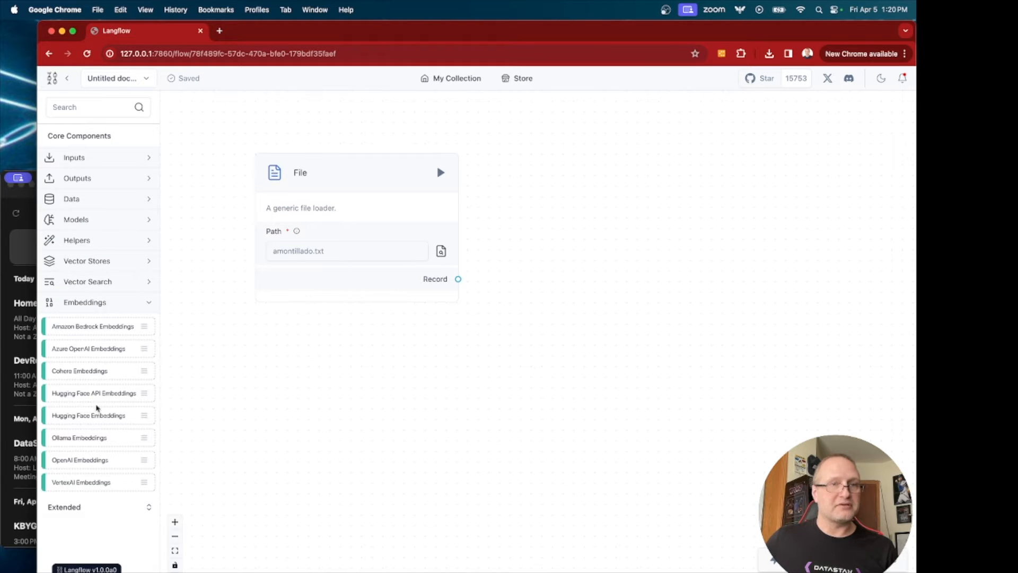
pyautogui.moveTo(62, 460); pyautogui.dragTo(328, 374)
pyautogui.moveTo(415, 390); pyautogui.dragTo(392, 352)
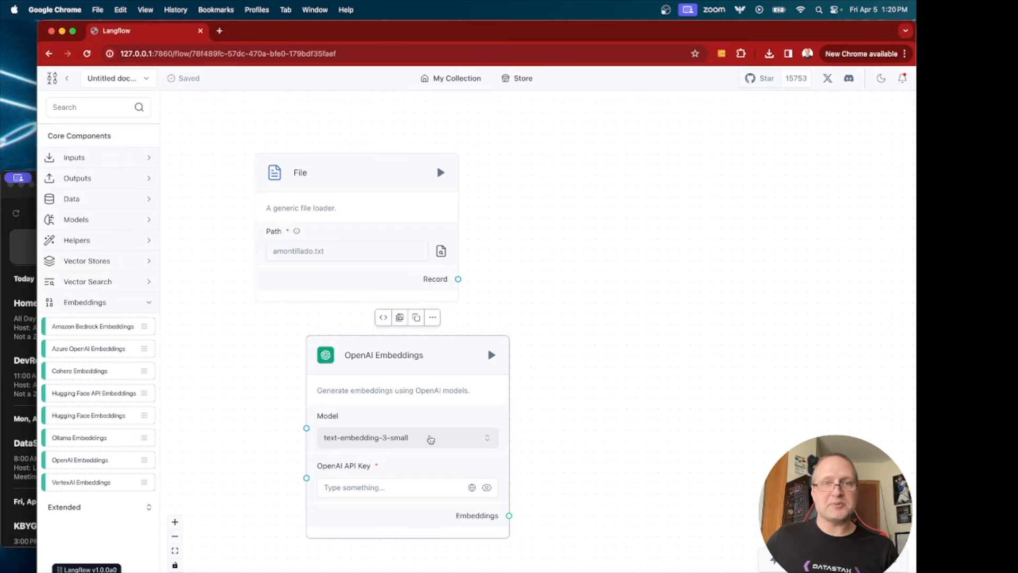
# Review the OpenAI Embeddings models, keep text-embedding-3-small, and assign the OPENAI_API_KEY global variable as its API key
pyautogui.click(432, 438)
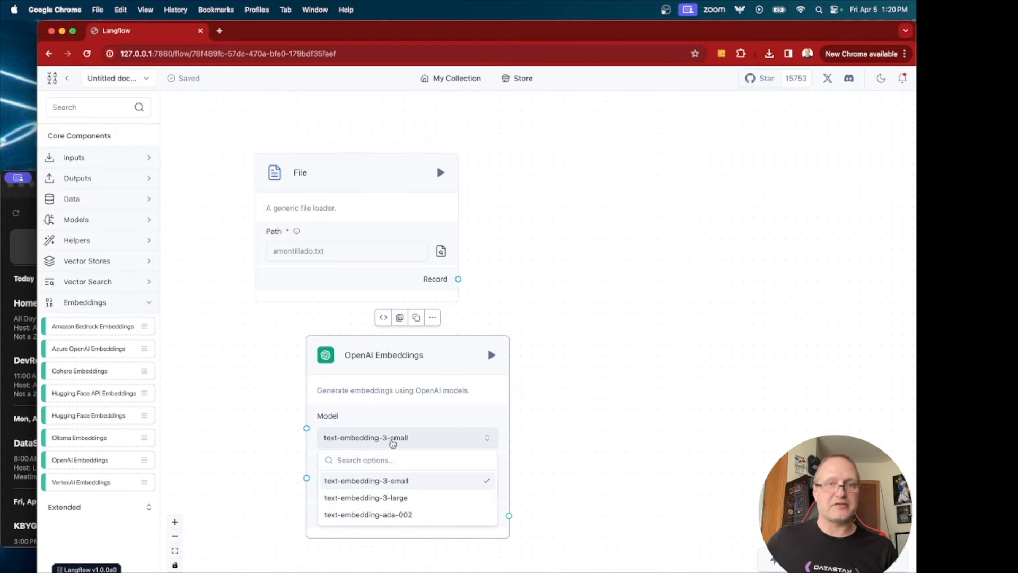
pyautogui.click(442, 362)
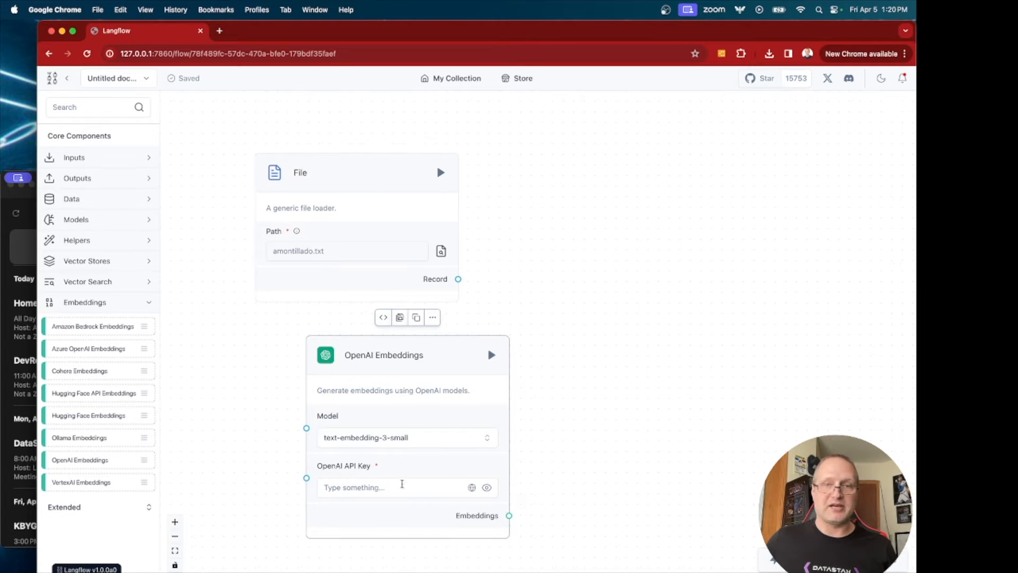
pyautogui.click(473, 489)
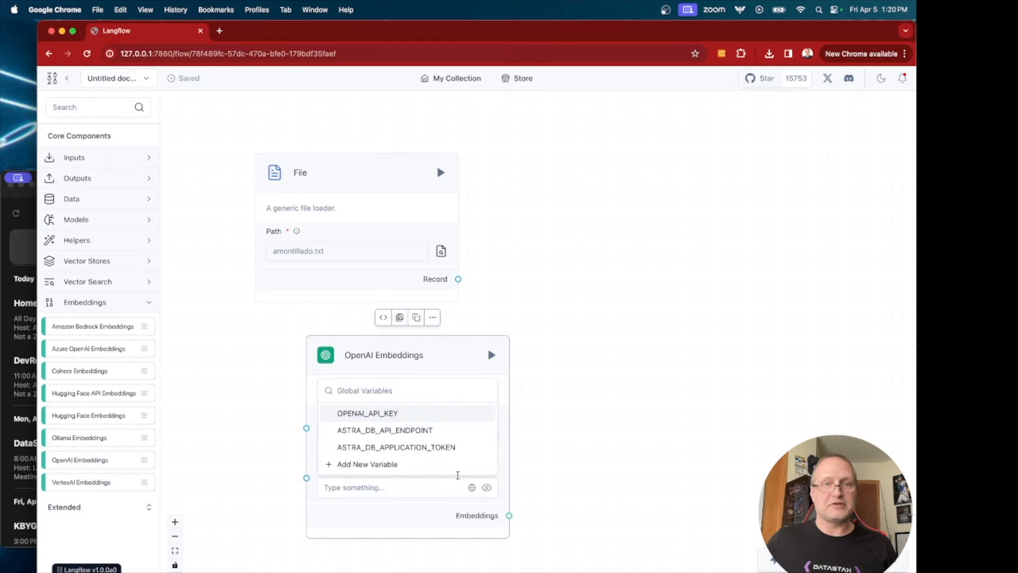
pyautogui.click(379, 416)
pyautogui.click(609, 429)
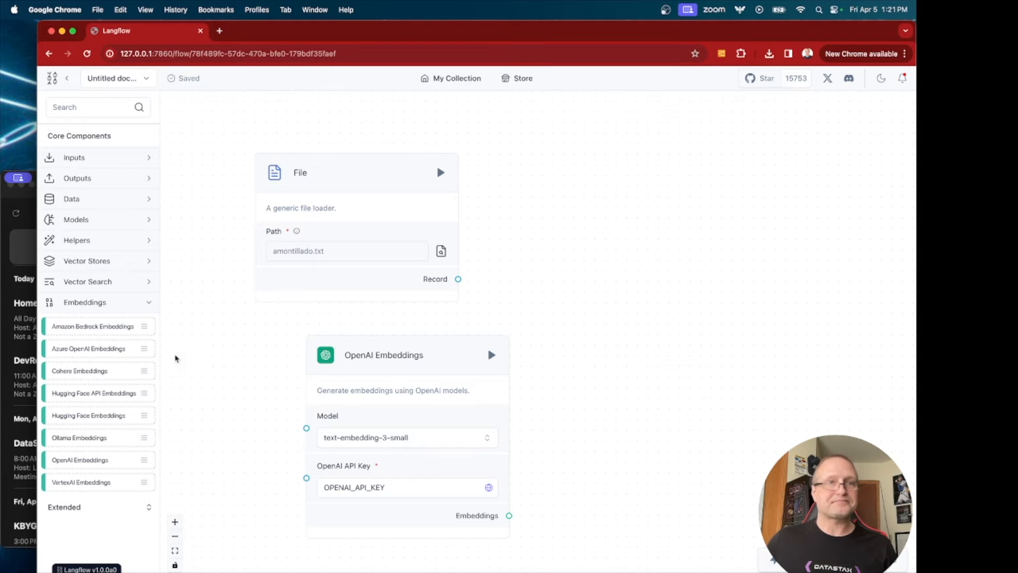
# Add a Recursive Character Text Splitter from the extended text splitters, placing it to the right of the File component
pyautogui.click(147, 302)
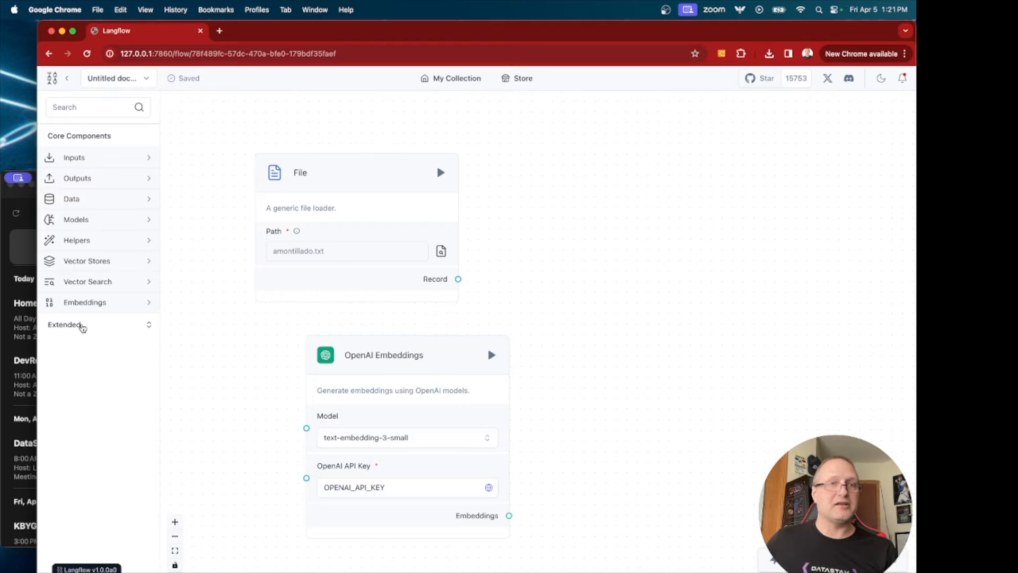
pyautogui.click(83, 325)
pyautogui.scroll(-3, 87, 381)
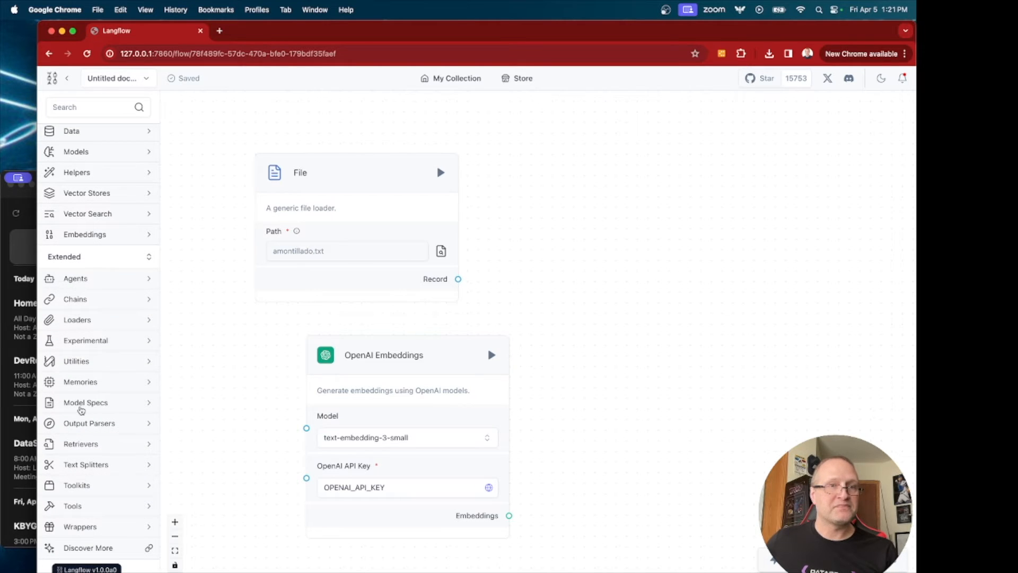
pyautogui.click(75, 464)
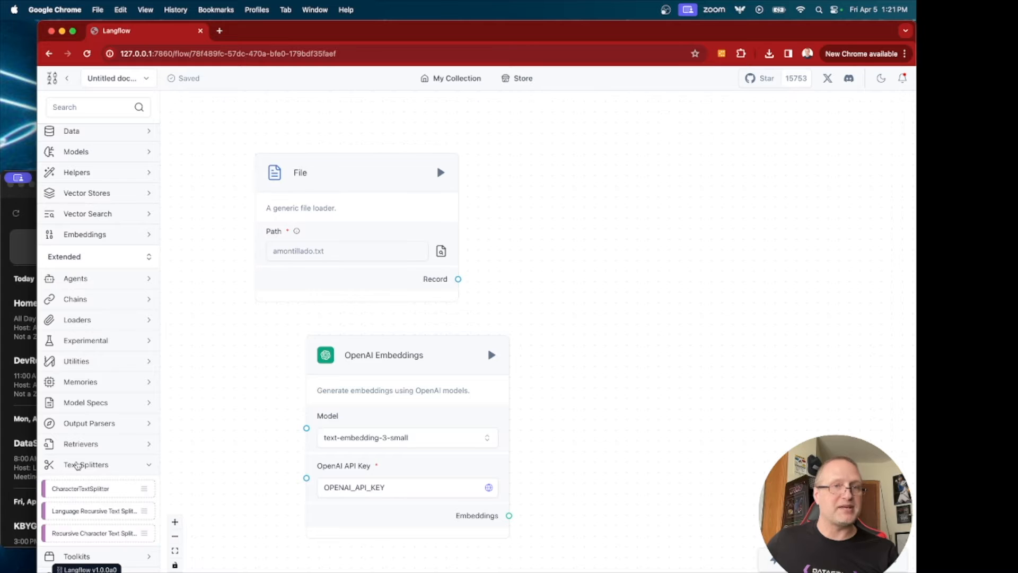
pyautogui.scroll(-3, 77, 459)
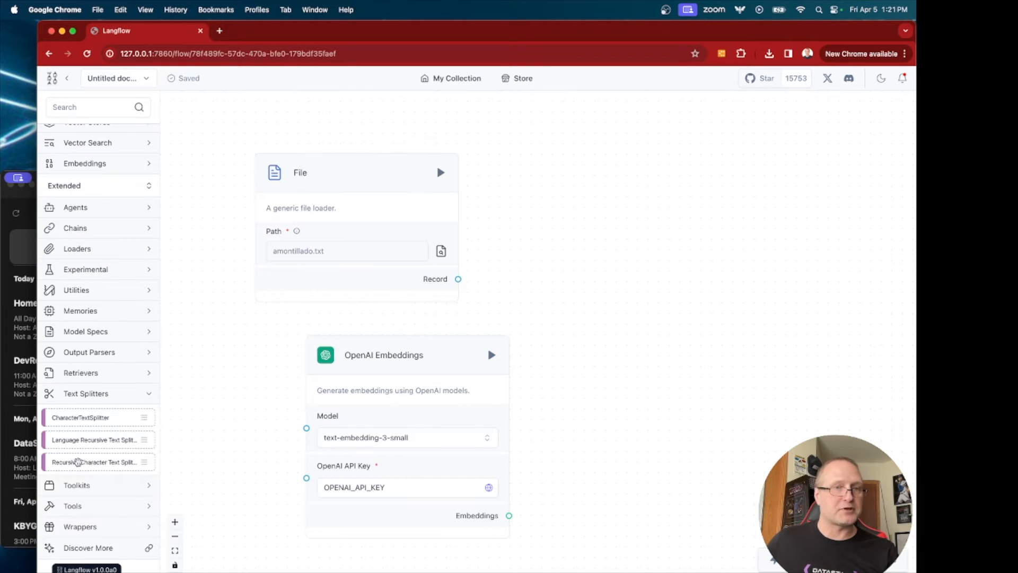
pyautogui.moveTo(91, 464); pyautogui.dragTo(611, 161)
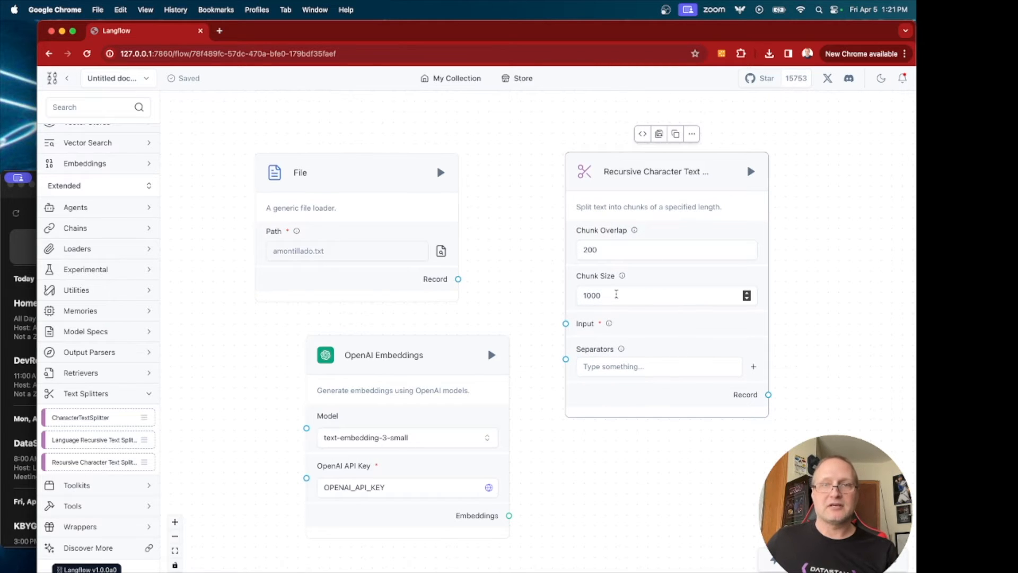
# Set the text splitter's chunk overlap to 15, leaving its chunk size at 1000
pyautogui.doubleClick(618, 293)
pyautogui.click(638, 431)
pyautogui.doubleClick(631, 248)
pyautogui.write('15')
pyautogui.click(613, 454)
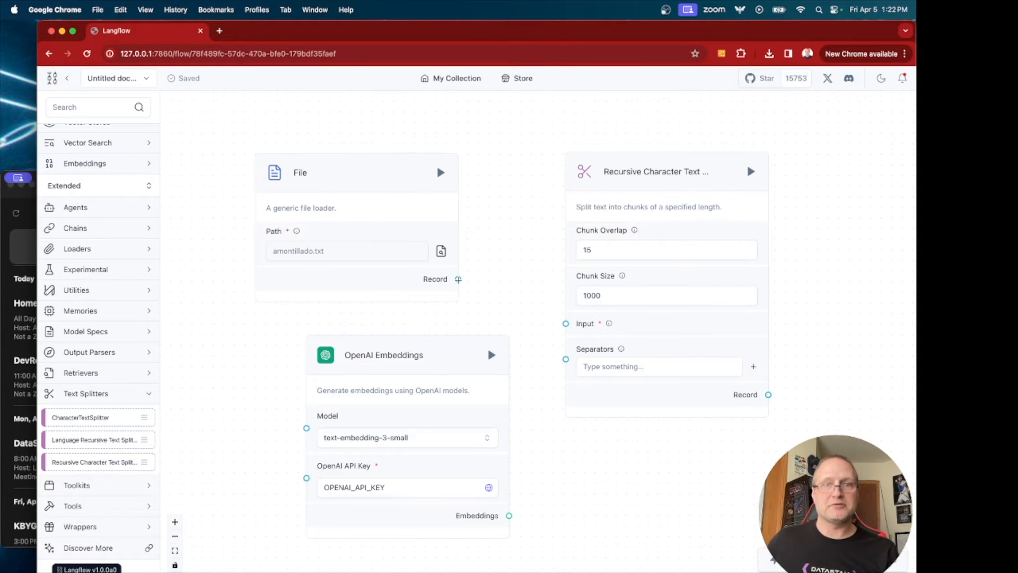
# Connect the File component's Record output to the text splitter's Input and shift the splitter slightly upward
pyautogui.moveTo(458, 279)
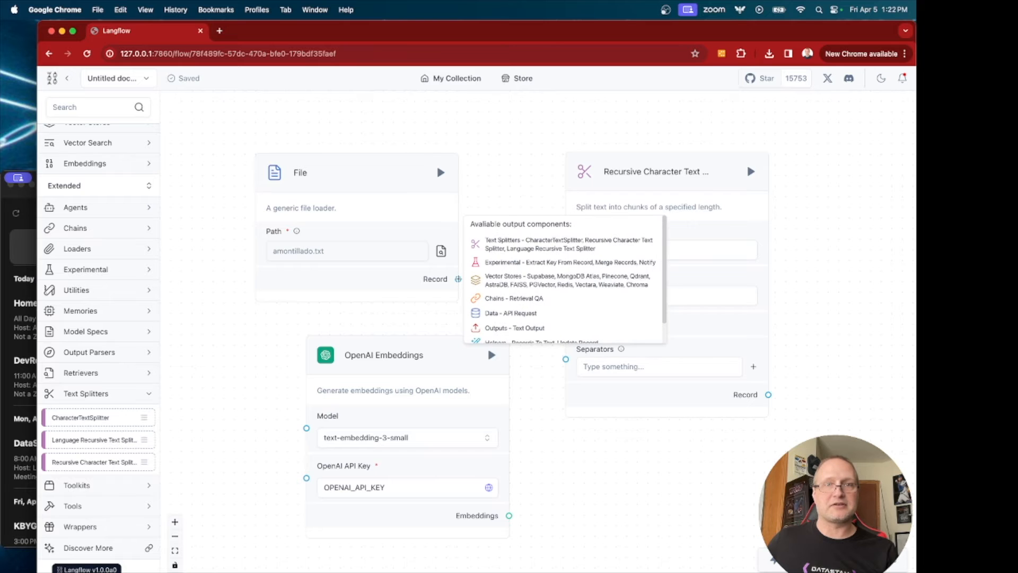
pyautogui.moveTo(458, 279); pyautogui.dragTo(563, 324)
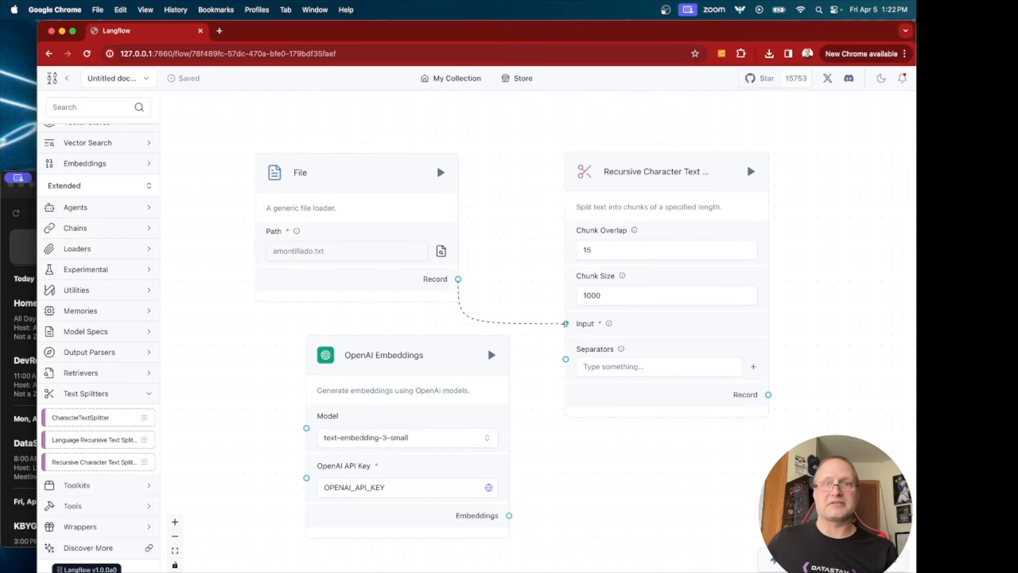
pyautogui.moveTo(564, 323)
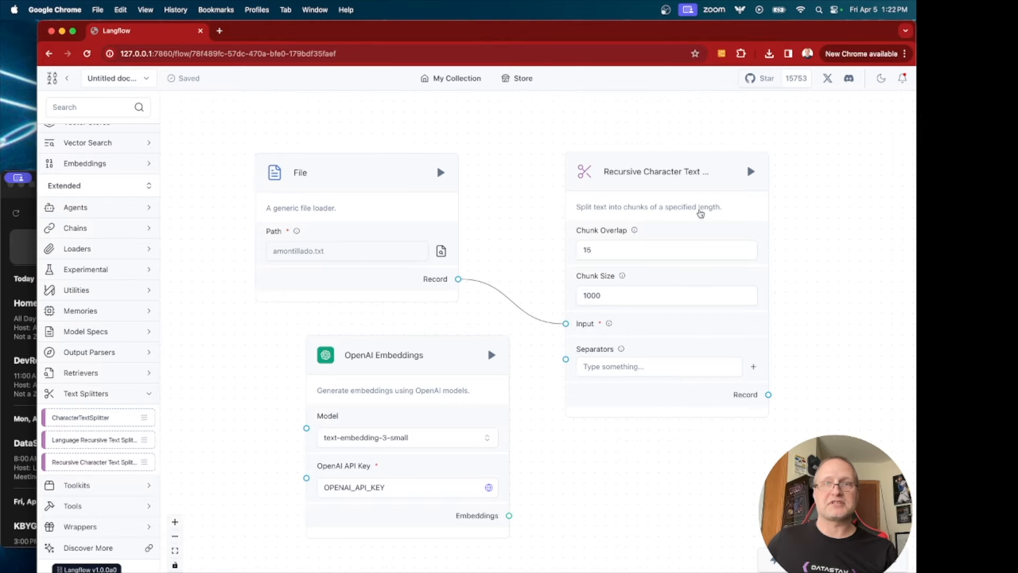
pyautogui.moveTo(675, 158)
pyautogui.mouseDown()
pyautogui.moveTo(677, 111)
pyautogui.moveTo(661, 116)
pyautogui.moveTo(675, 143)
pyautogui.mouseUp()
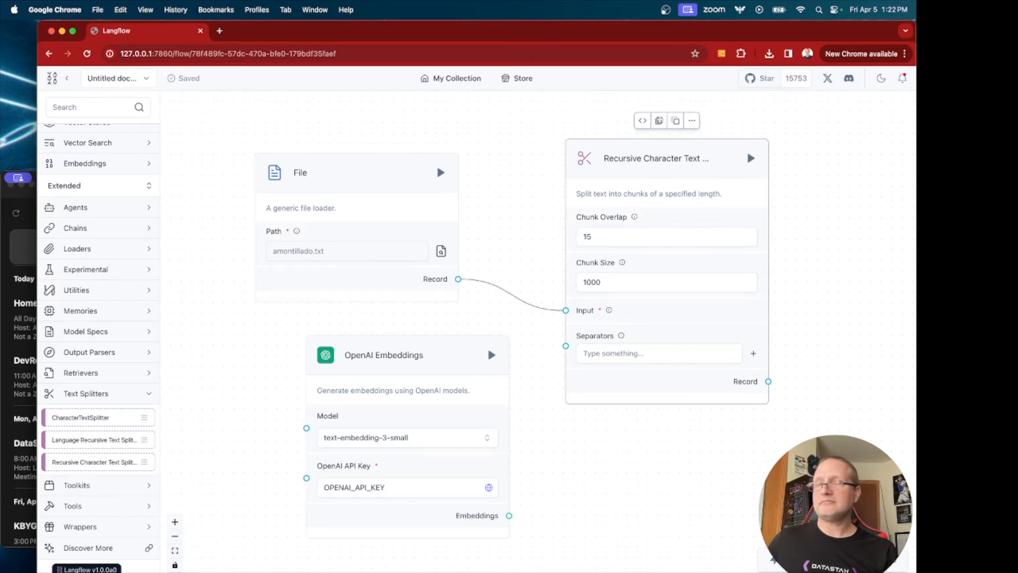
# Add an AstraDB vector store component to the right of the text splitter
pyautogui.scroll(-1, 676, 491)
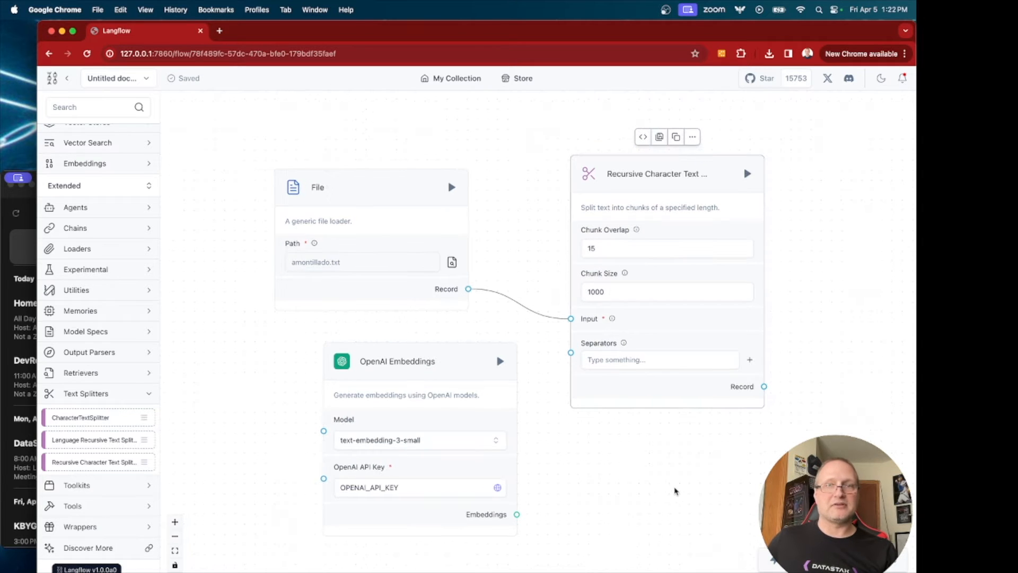
pyautogui.moveTo(745, 492); pyautogui.dragTo(645, 459)
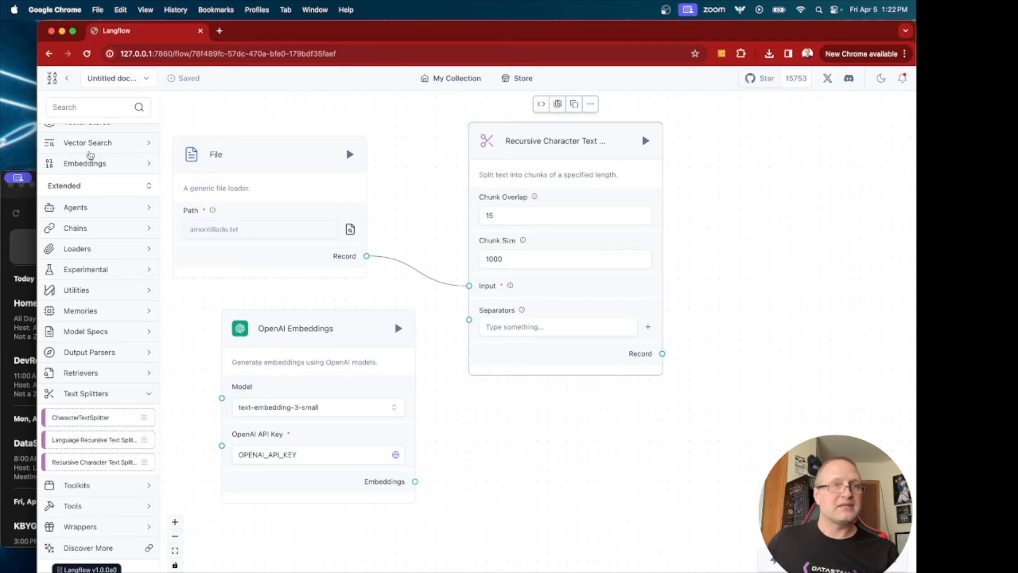
pyautogui.click(92, 186)
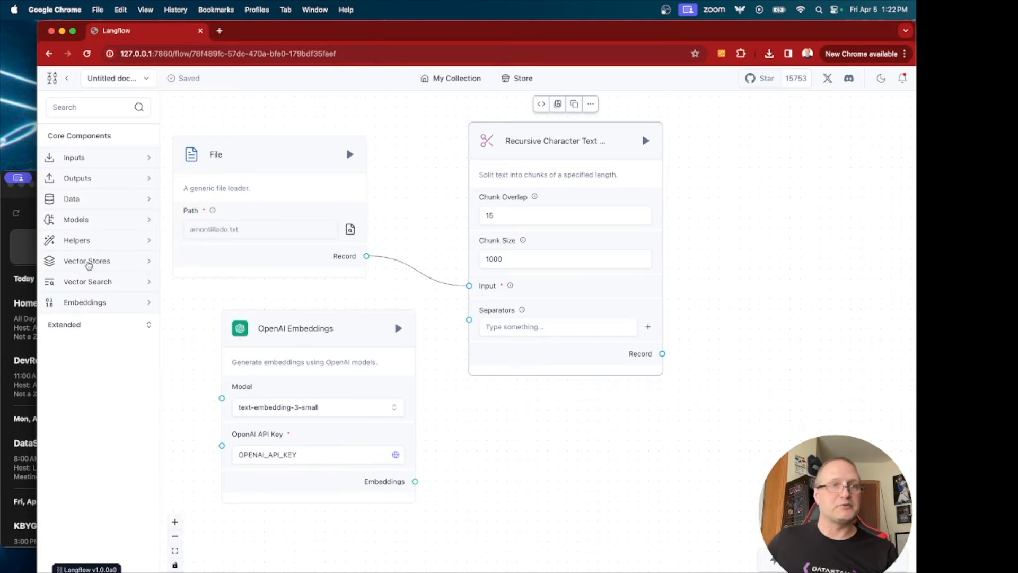
pyautogui.click(88, 263)
pyautogui.moveTo(72, 286); pyautogui.dragTo(738, 332)
pyautogui.moveTo(819, 346); pyautogui.dragTo(772, 236)
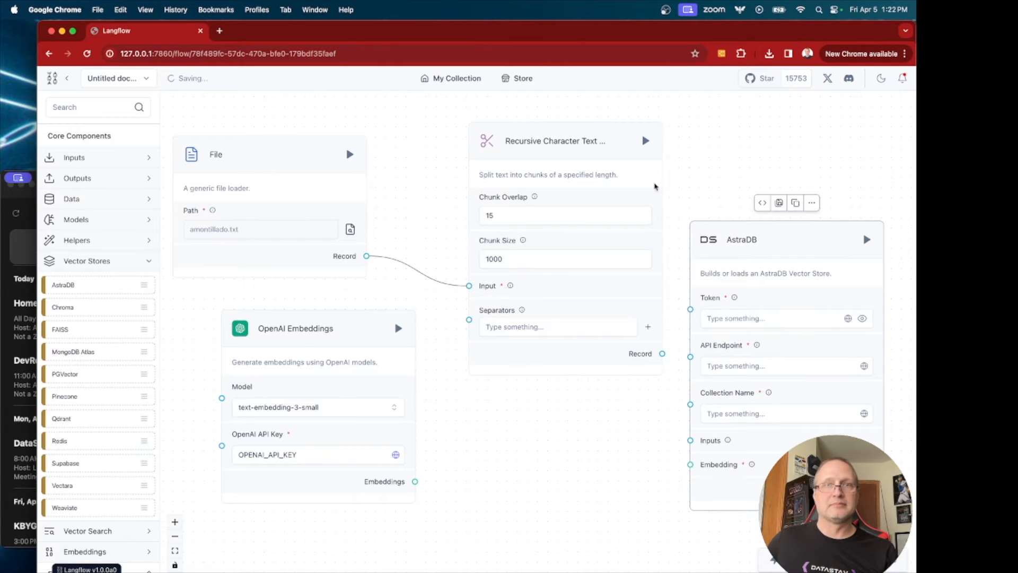
# Spread out the flow, moving the text splitter up, AstraDB farther right of it, and OpenAI Embeddings under File
pyautogui.moveTo(583, 134); pyautogui.dragTo(570, 115)
pyautogui.moveTo(770, 222); pyautogui.dragTo(754, 212)
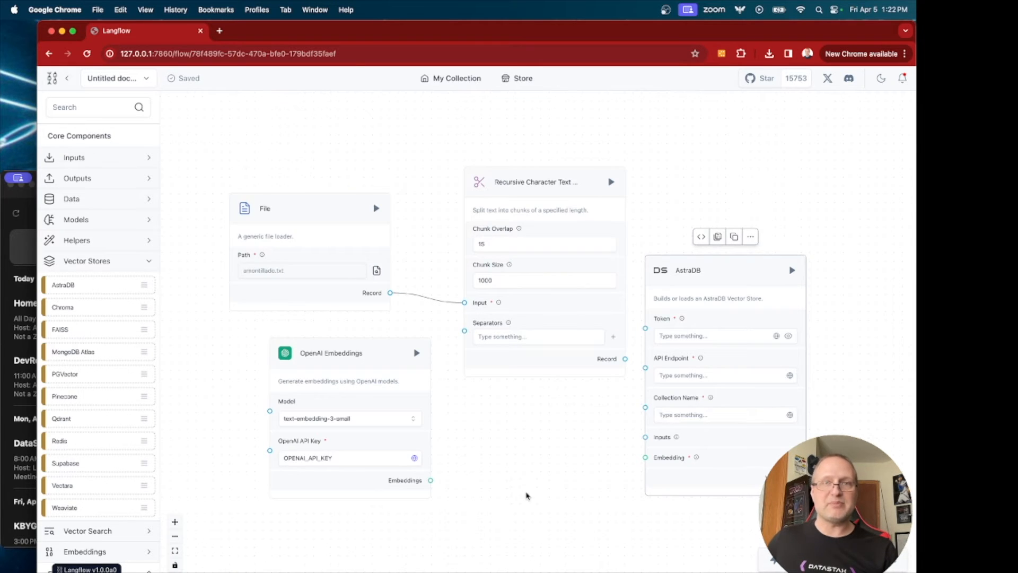
pyautogui.scroll(-3, 523, 484)
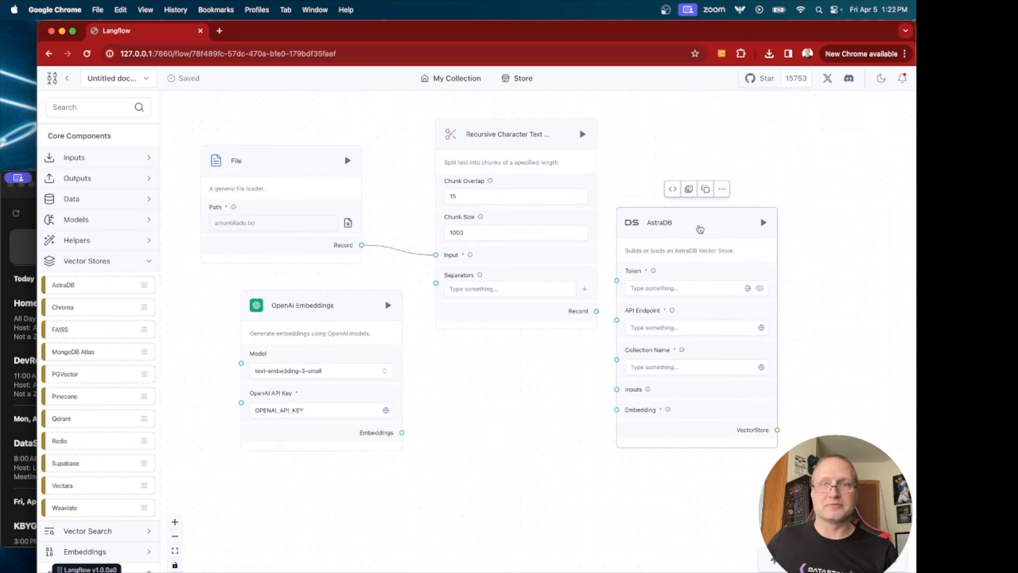
pyautogui.moveTo(698, 227); pyautogui.dragTo(728, 234)
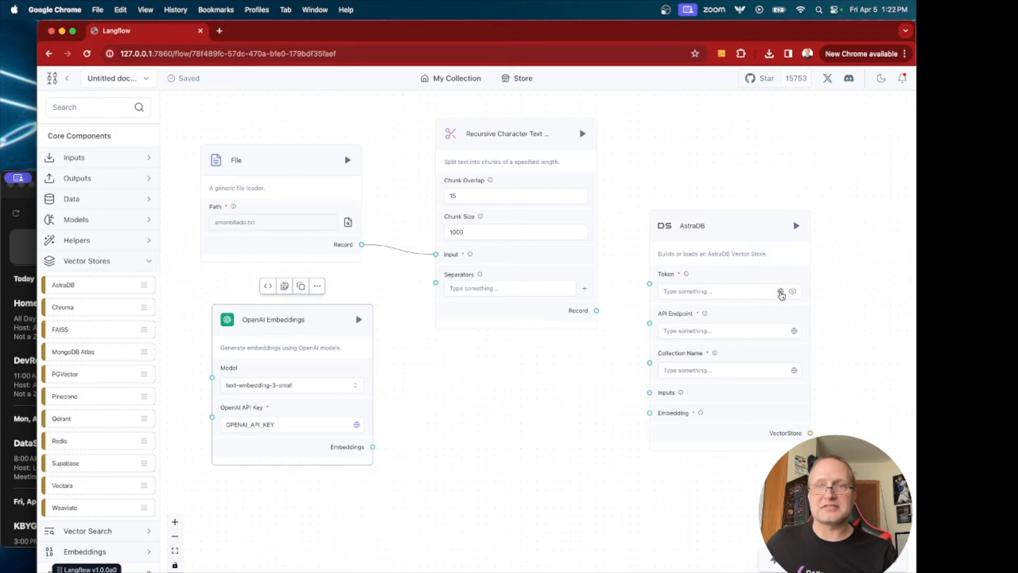
# Assign the global variables ASTRA_DB_APPLICATION_TOKEN to AstraDB's Token and ASTRA_DB_API_ENDPOINT to its API Endpoint
pyautogui.click(781, 293)
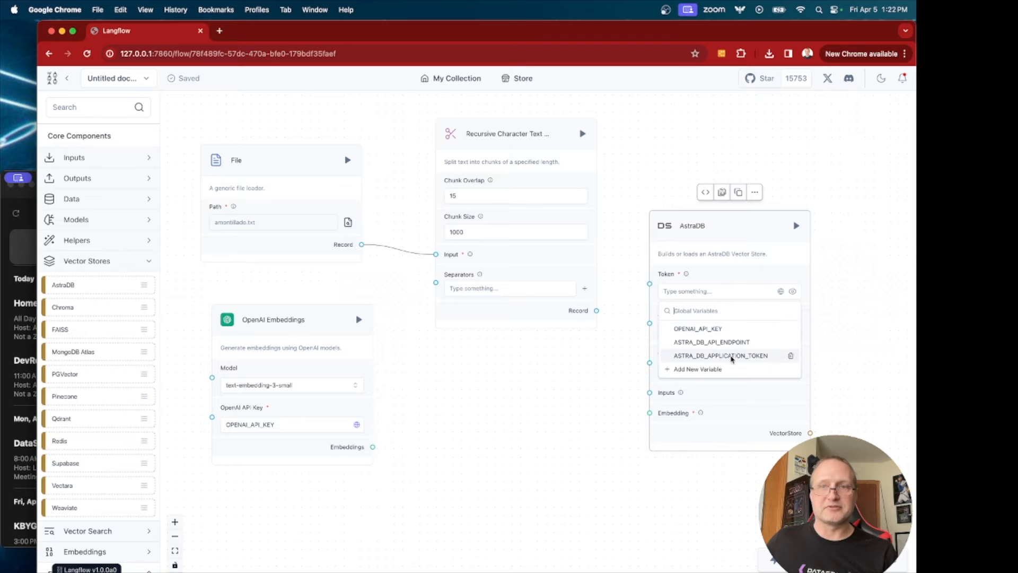
pyautogui.click(731, 356)
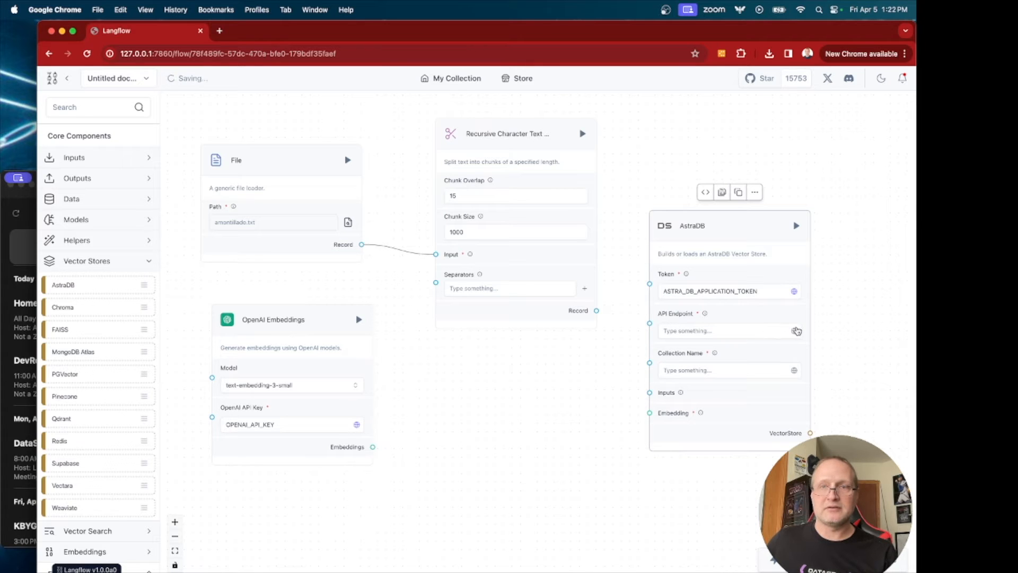
pyautogui.click(794, 331)
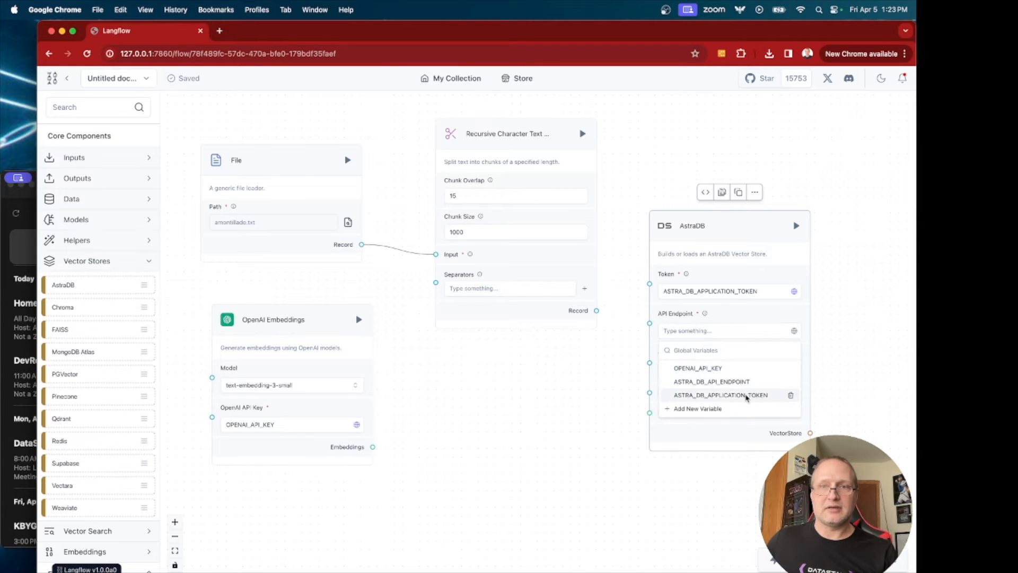
pyautogui.click(741, 382)
# Set AstraDB's collection name to cask_of_amontillado
pyautogui.click(730, 369)
pyautogui.click(740, 417)
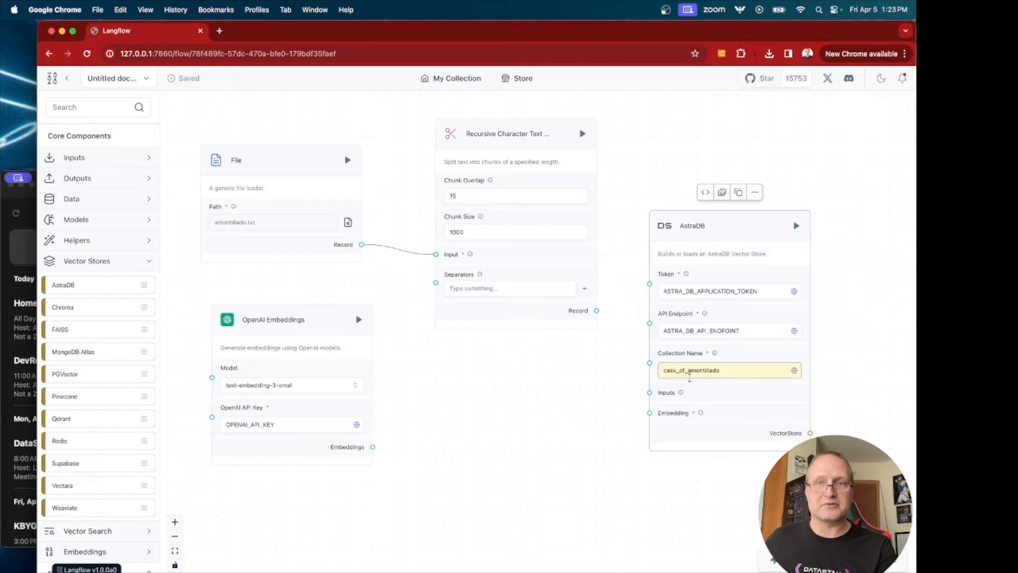
pyautogui.click(510, 395)
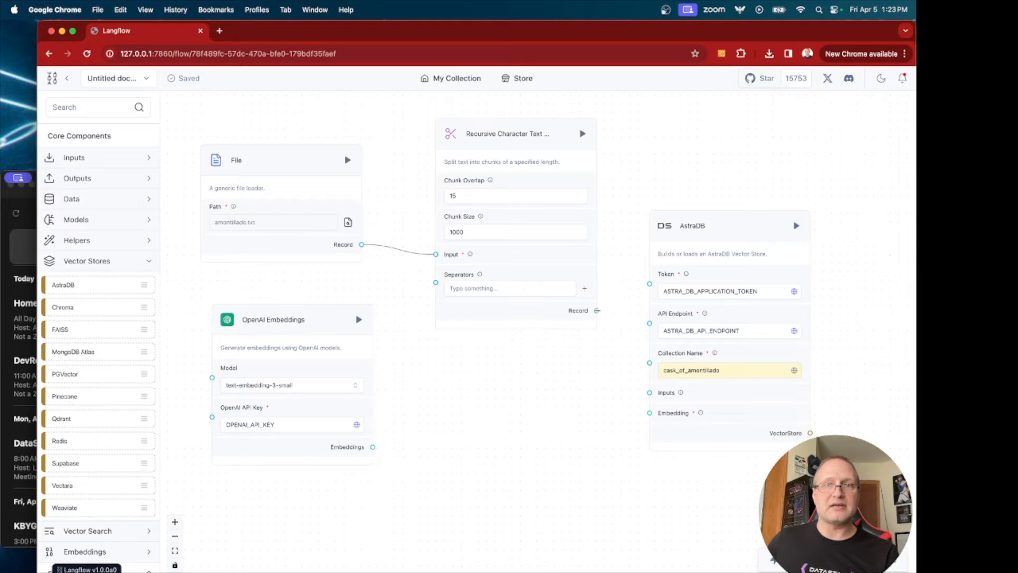
# Connect the text splitter's Record to AstraDB's Inputs and OpenAI Embeddings to its Embedding input, and run the AstraDB component
pyautogui.moveTo(597, 311)
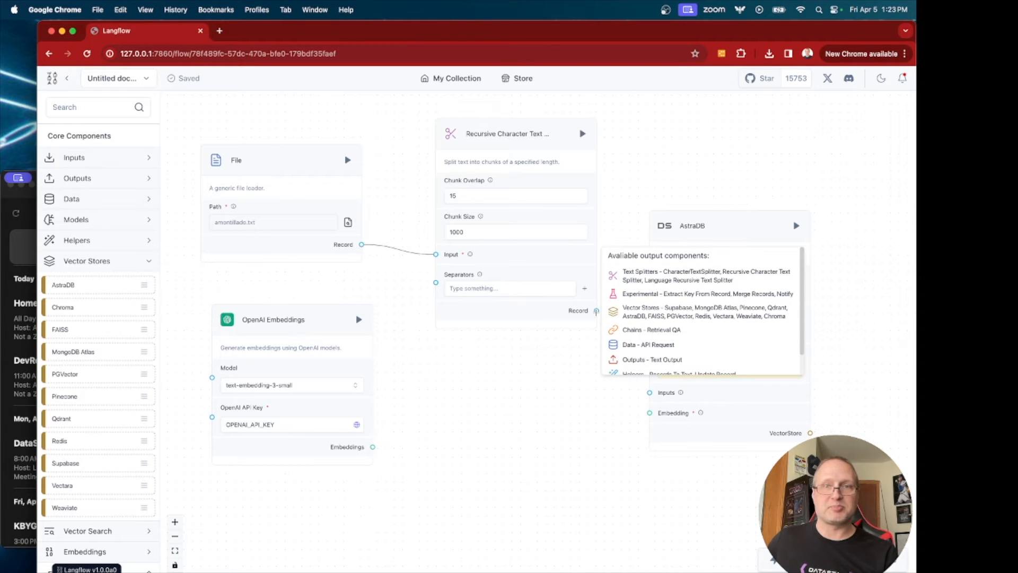
pyautogui.moveTo(596, 311); pyautogui.dragTo(649, 392)
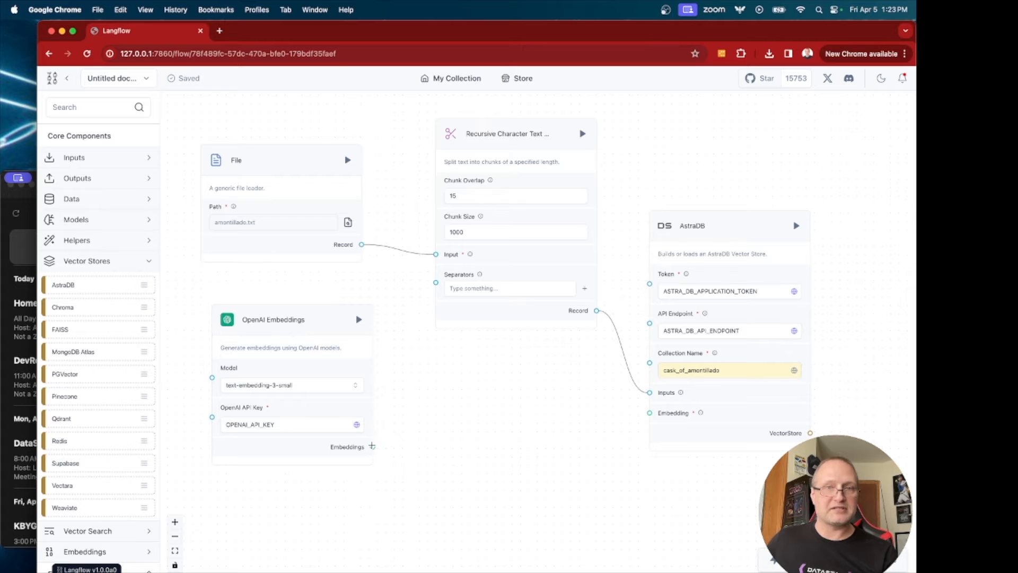
pyautogui.moveTo(371, 446)
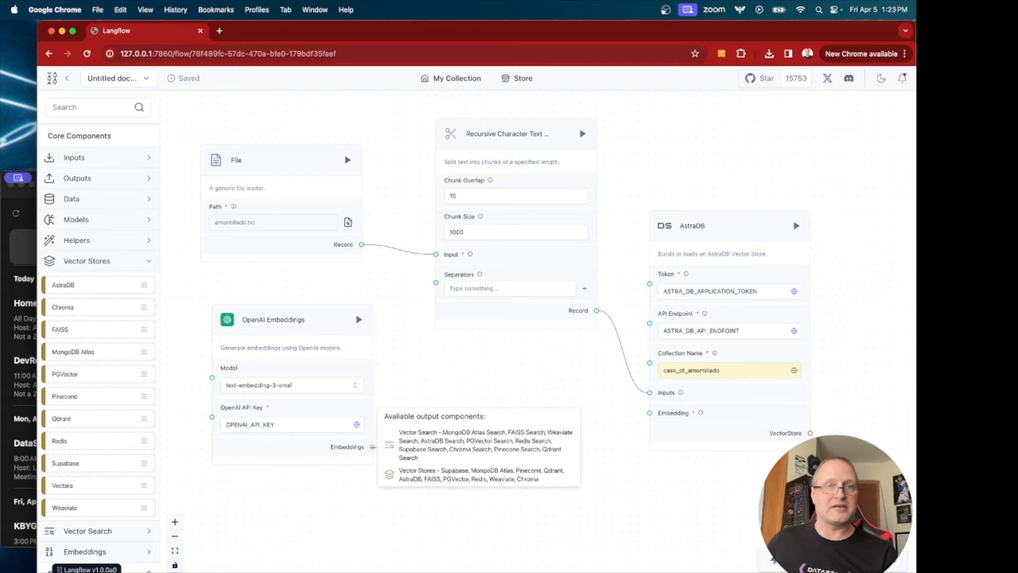
pyautogui.moveTo(445, 444); pyautogui.dragTo(649, 412)
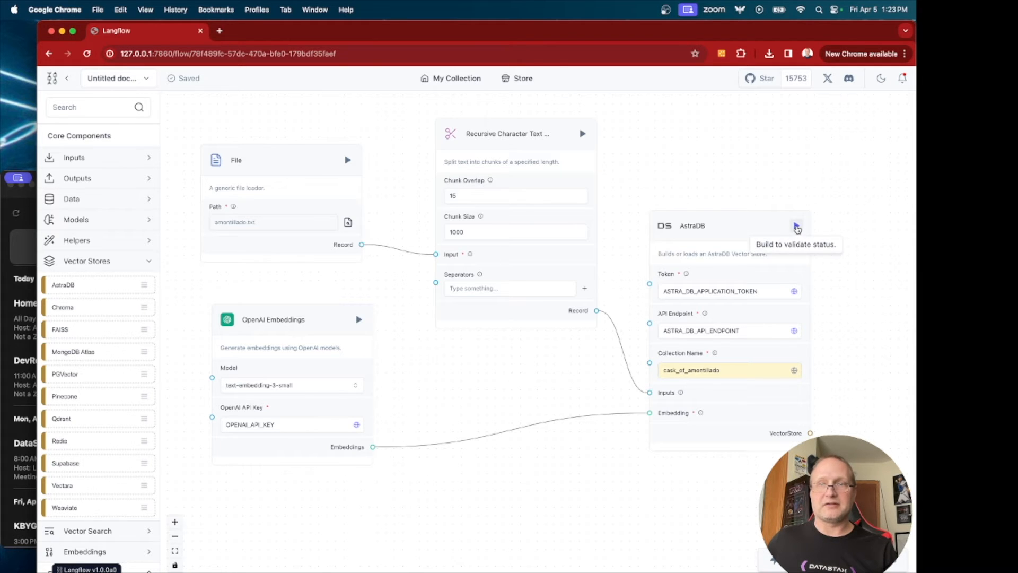
pyautogui.click(796, 227)
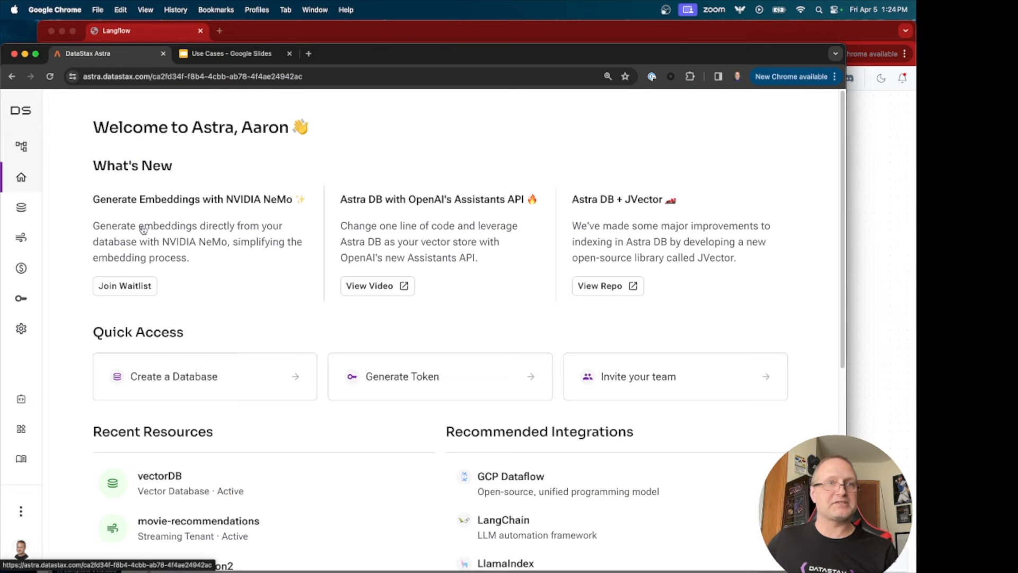
# In the DataStax Astra window, open the cask_of_amontillado collection in the default_keyspace namespace of the vectorDB database
pyautogui.click(22, 209)
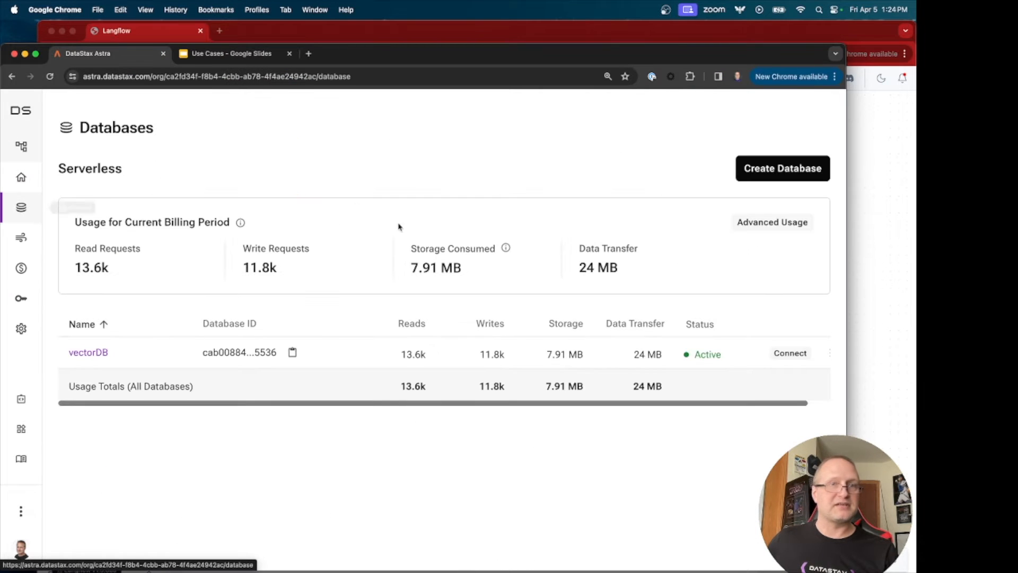
pyautogui.click(77, 353)
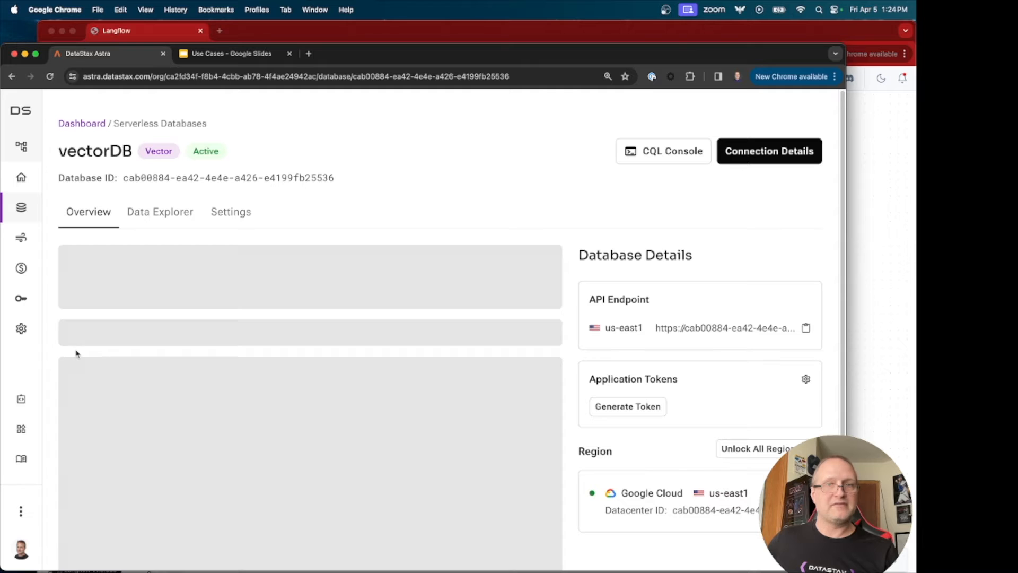
pyautogui.click(174, 212)
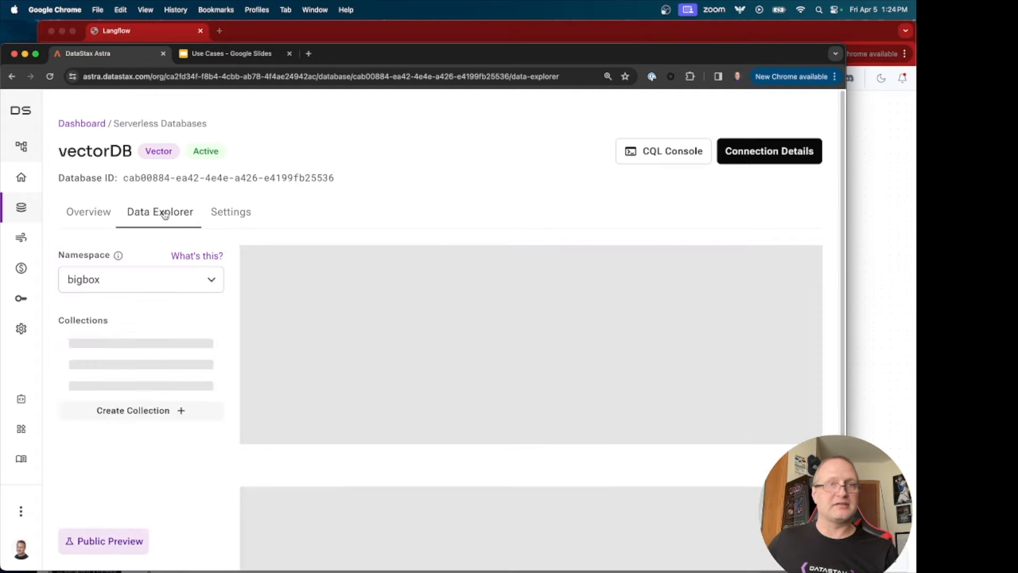
pyautogui.click(137, 289)
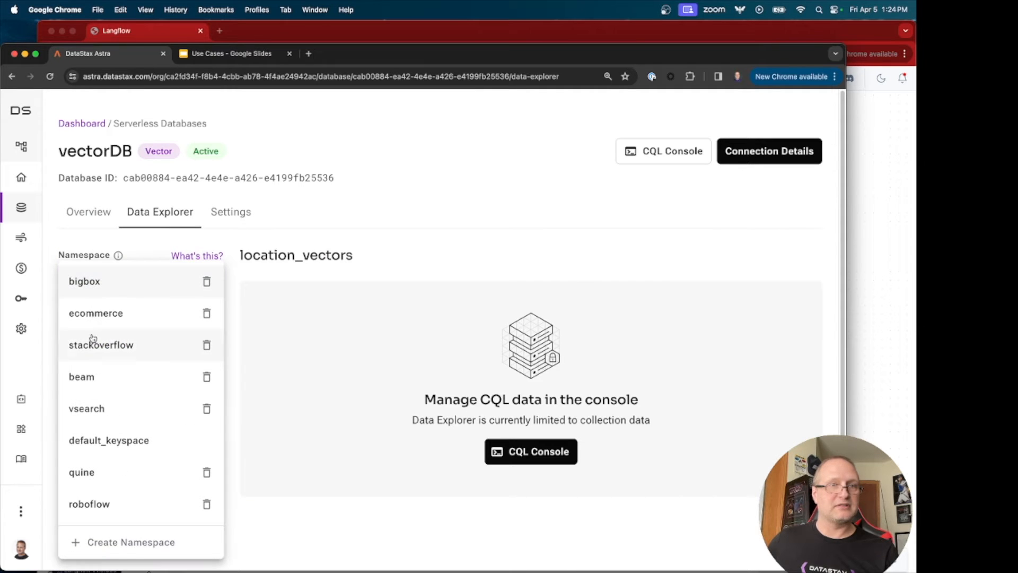
pyautogui.click(121, 445)
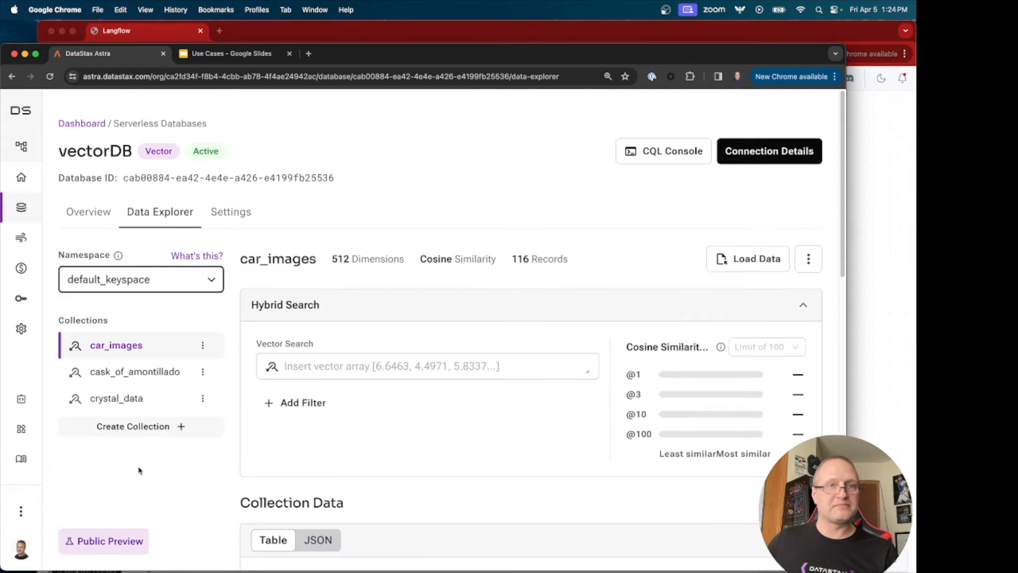
pyautogui.click(146, 375)
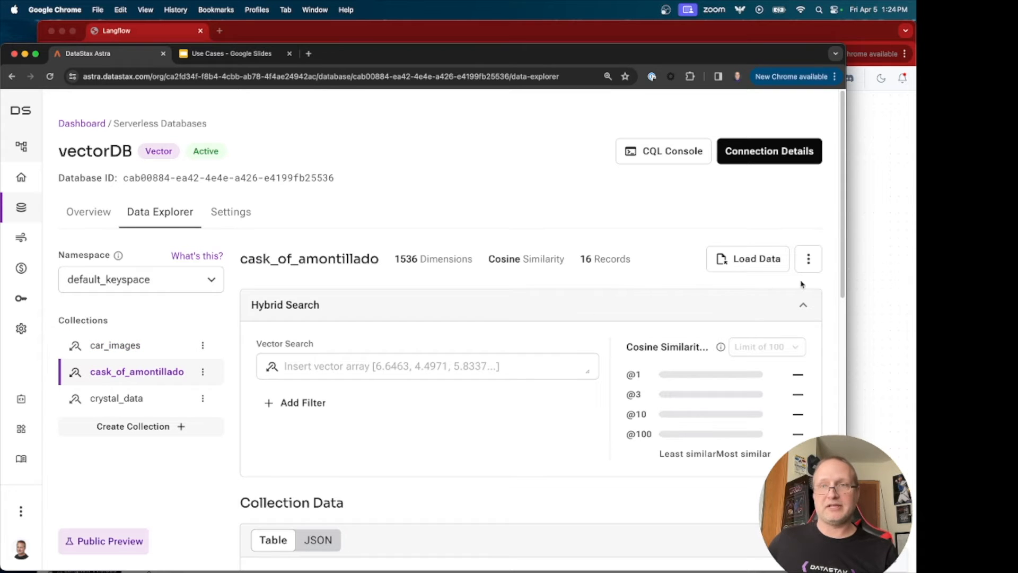
# Examine the collection's stored records, including their vector, content and metadata columns
pyautogui.scroll(-12, 847, 264)
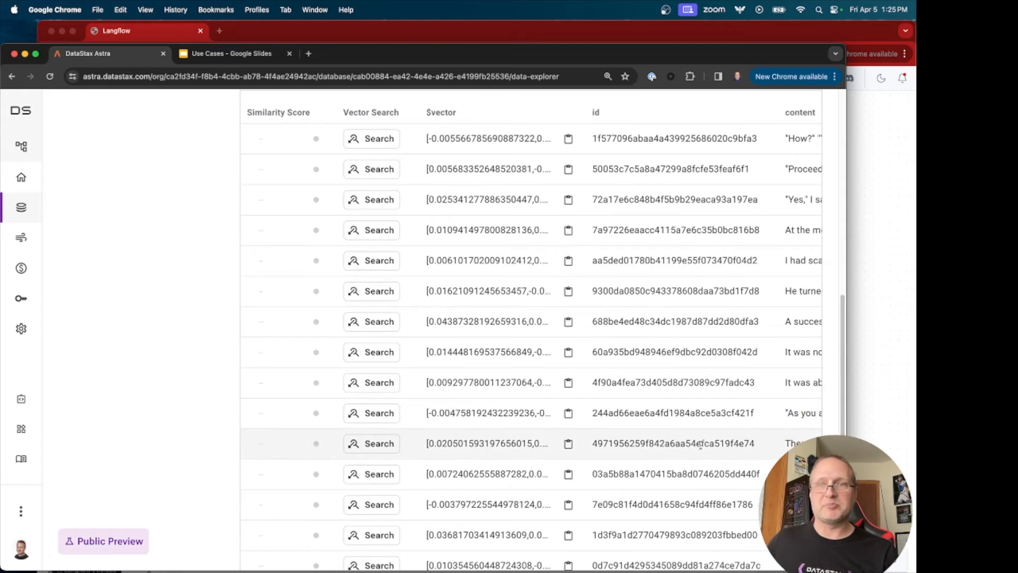
pyautogui.moveTo(696, 317); pyautogui.dragTo(372, 199)
pyautogui.click(845, 370)
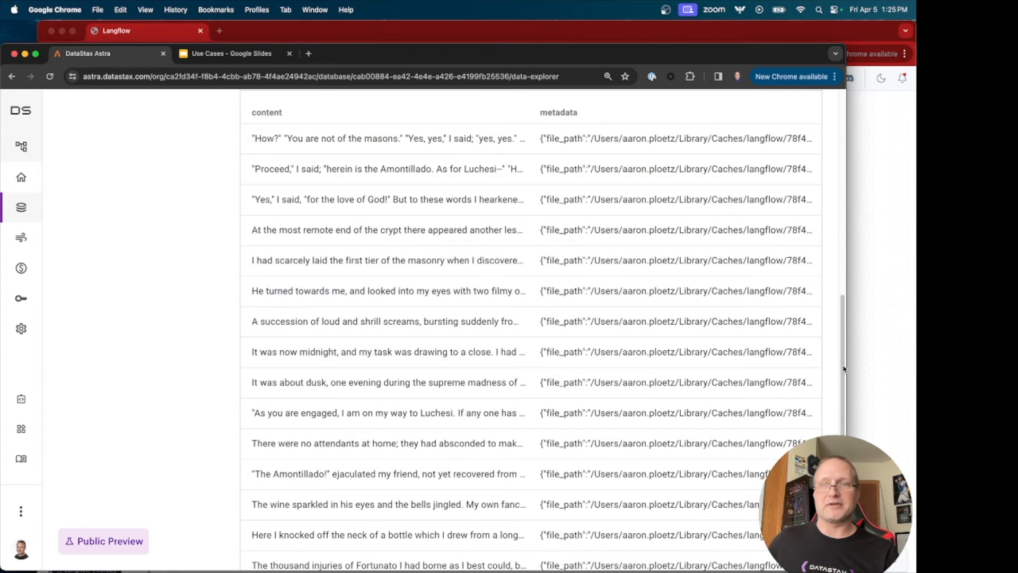
pyautogui.scroll(15, 845, 370)
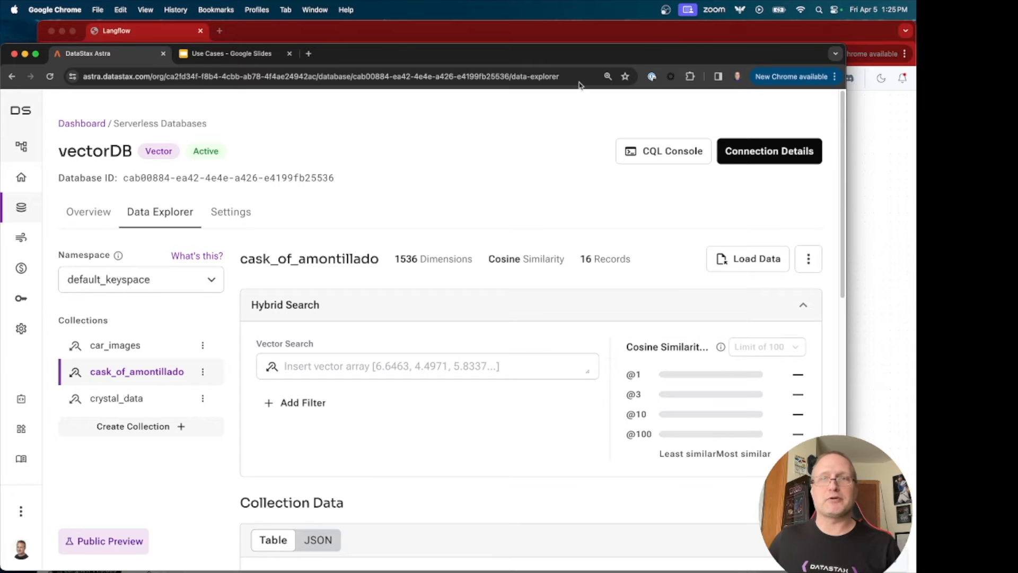
# Switch back to Langflow and change the flow's name to "Cask of Amontillado loader" in its settings
pyautogui.click(852, 161)
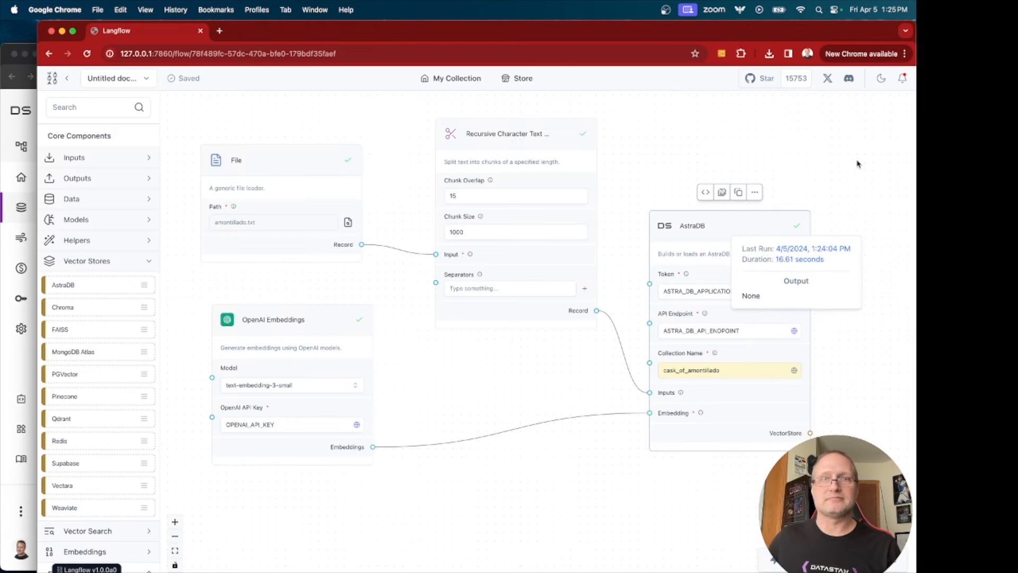
pyautogui.click(579, 516)
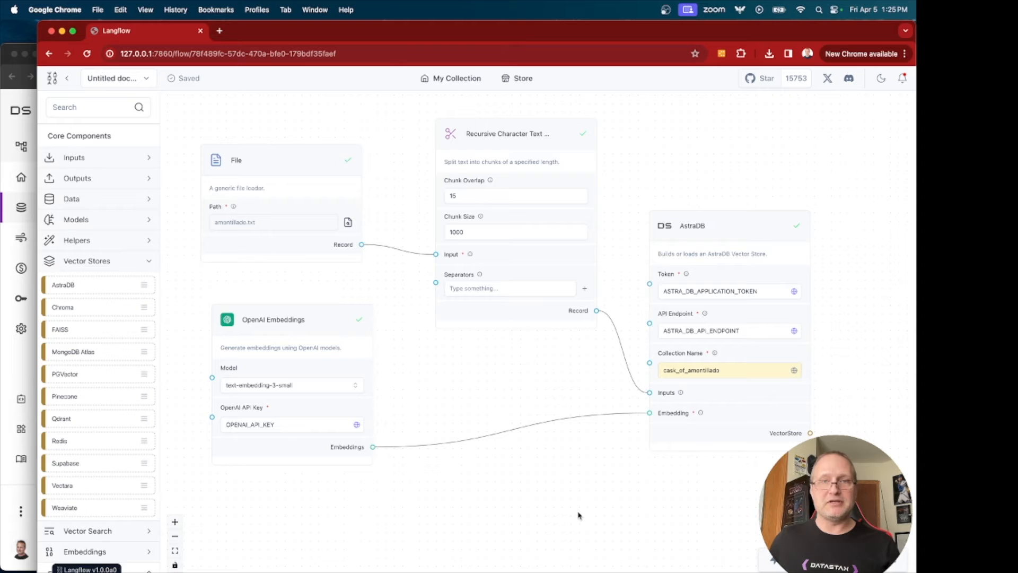
pyautogui.click(146, 81)
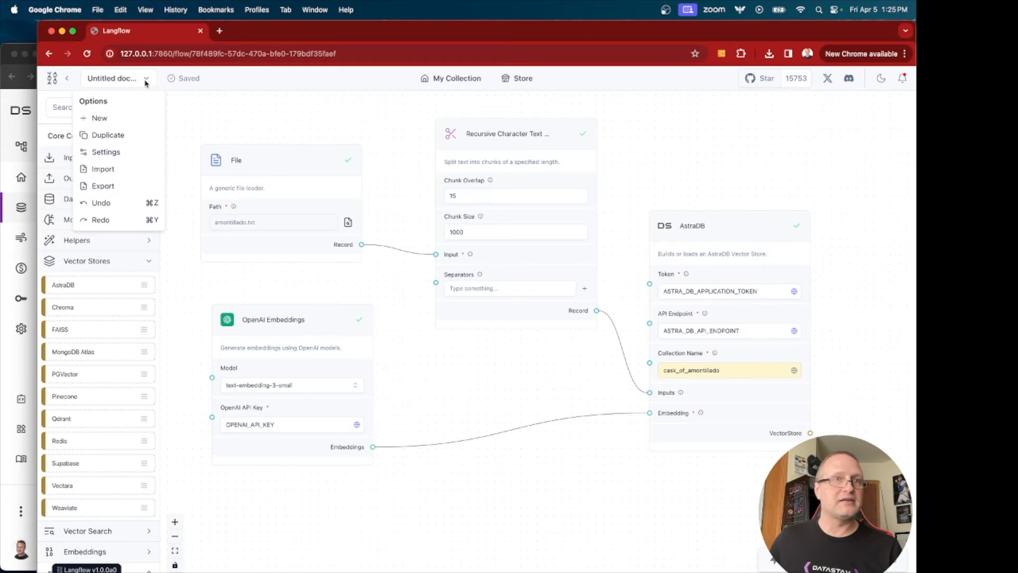
pyautogui.click(102, 152)
pyautogui.click(424, 302)
pyautogui.moveTo(424, 303); pyautogui.dragTo(287, 284)
pyautogui.write('C')
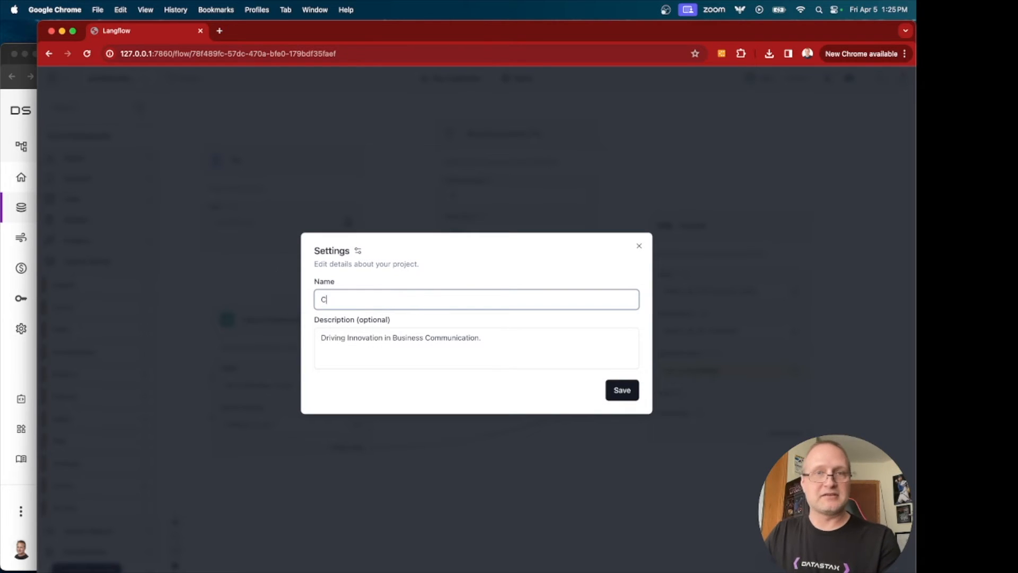
pyautogui.write('ask of Amontillado loader')
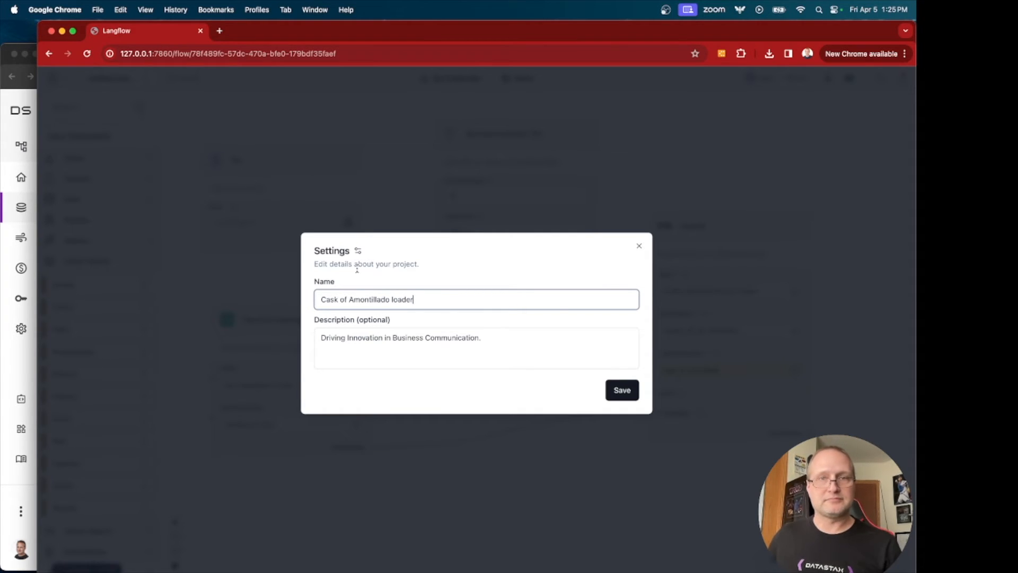
# Replace the flow's description with "data loader for Cask of Amontillado example." and save the settings
pyautogui.moveTo(481, 353); pyautogui.dragTo(157, 332)
pyautogui.write('data loader for Cask of')
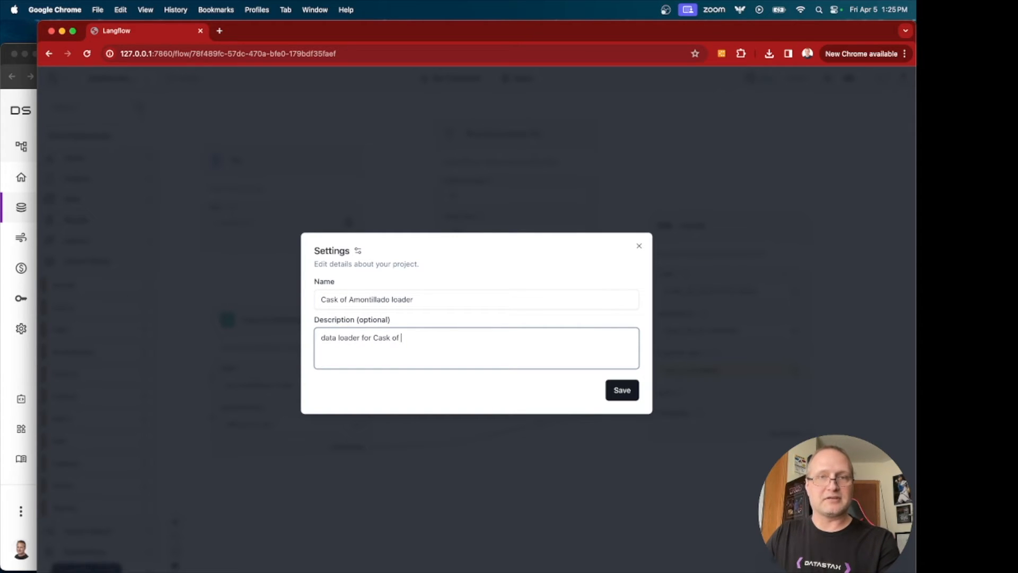
pyautogui.write('Amontillado')
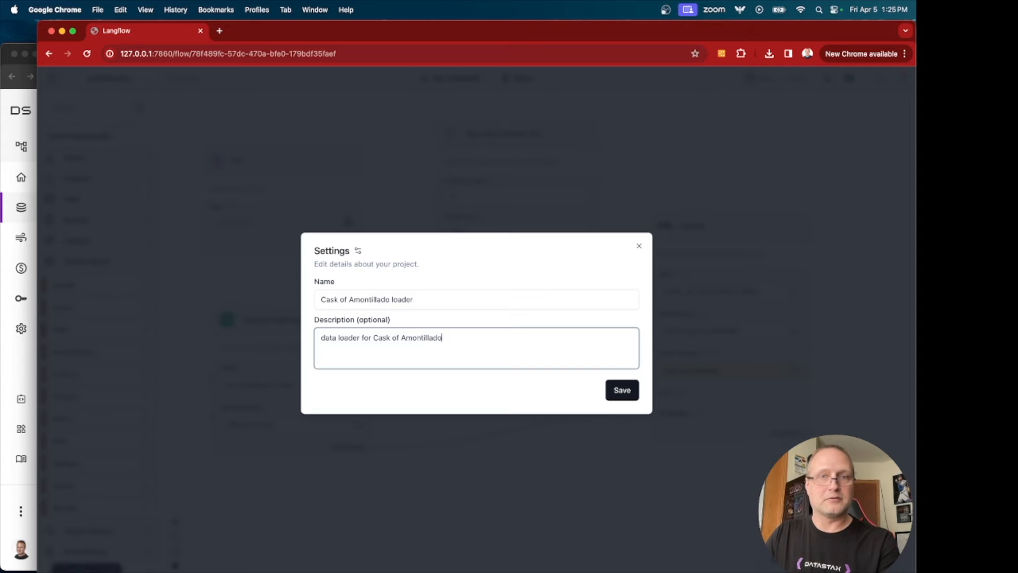
pyautogui.write(' example')
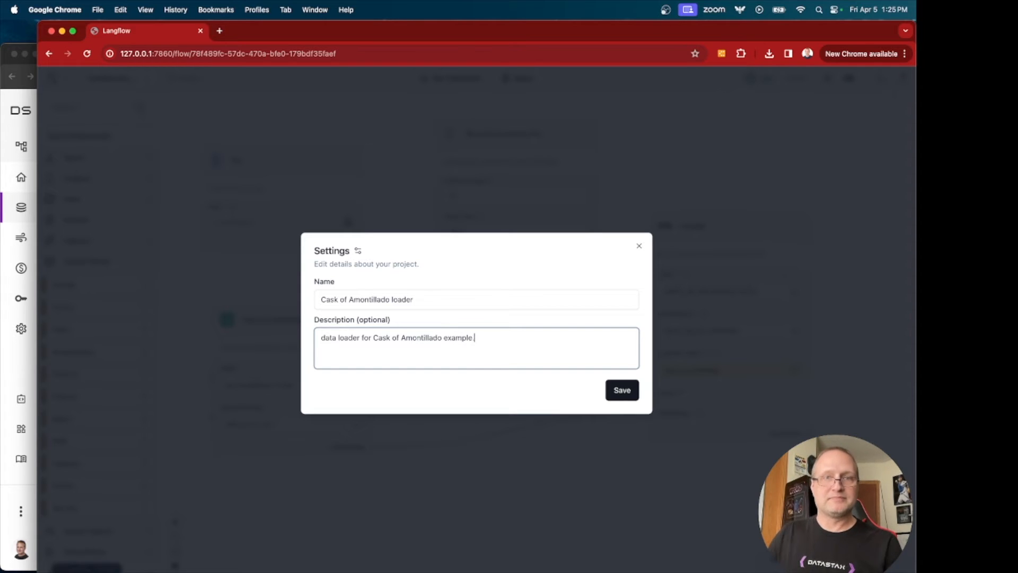
pyautogui.click(620, 392)
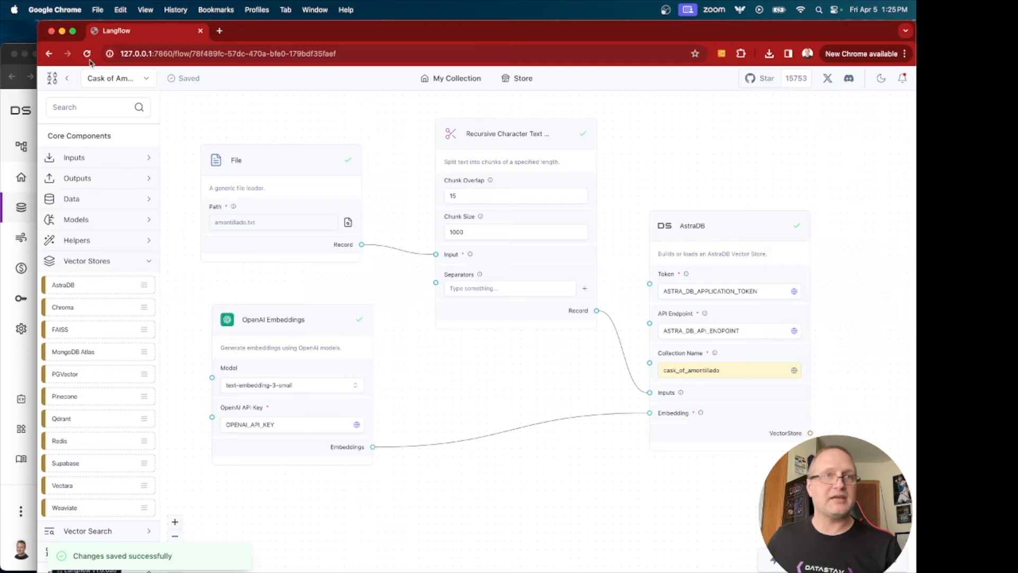
# Return to the project collection and create a new project from the Blank Flow template
pyautogui.click(52, 79)
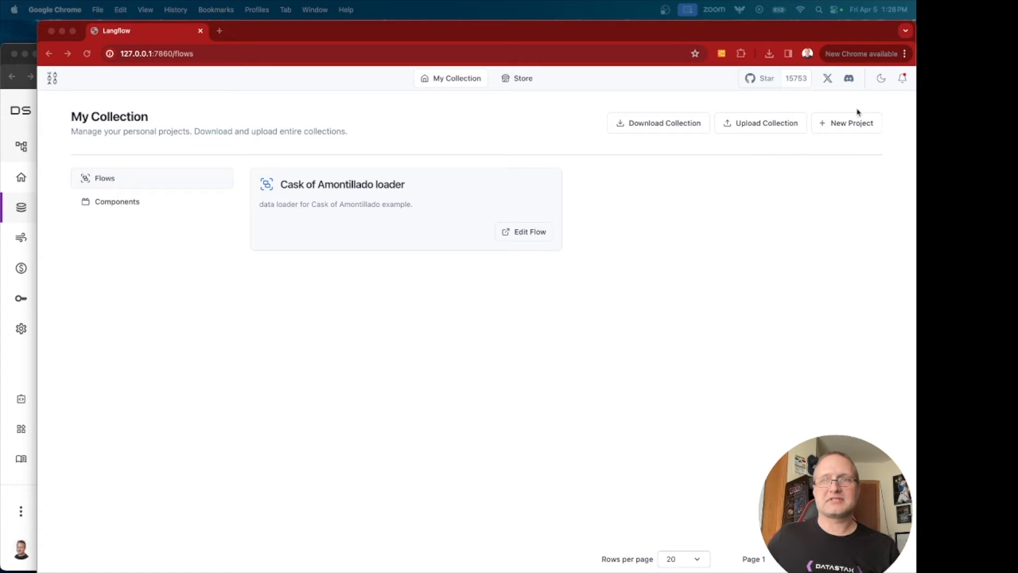
pyautogui.click(849, 127)
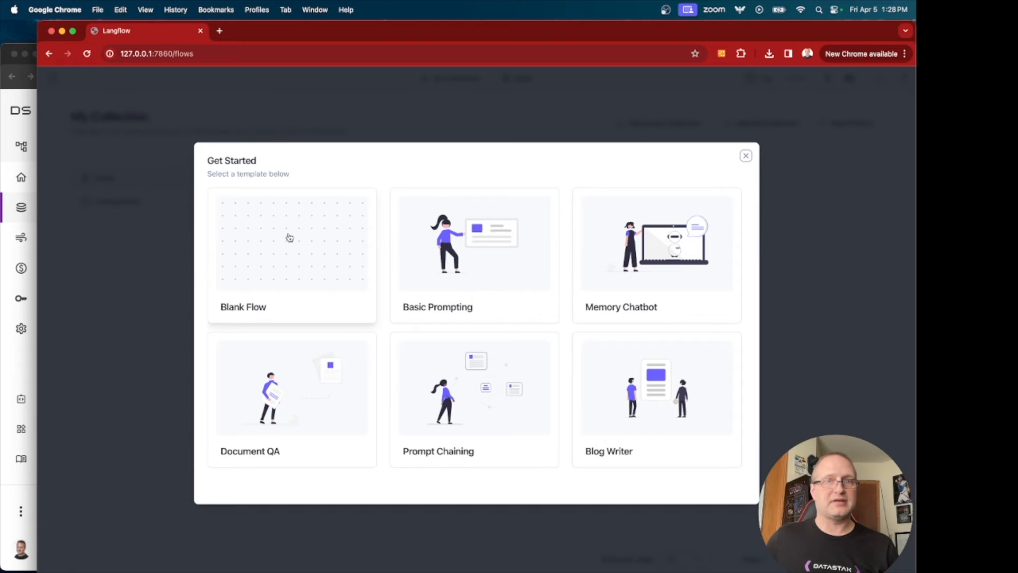
pyautogui.click(294, 237)
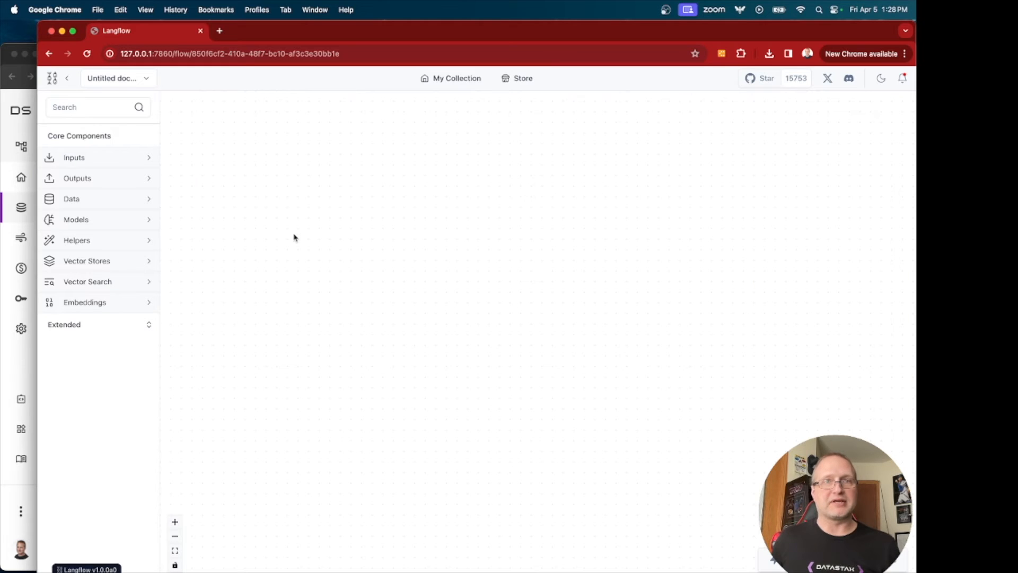
# Add a Chat Input component to the upper-left area of the empty canvas
pyautogui.click(104, 162)
pyautogui.moveTo(85, 182); pyautogui.dragTo(260, 156)
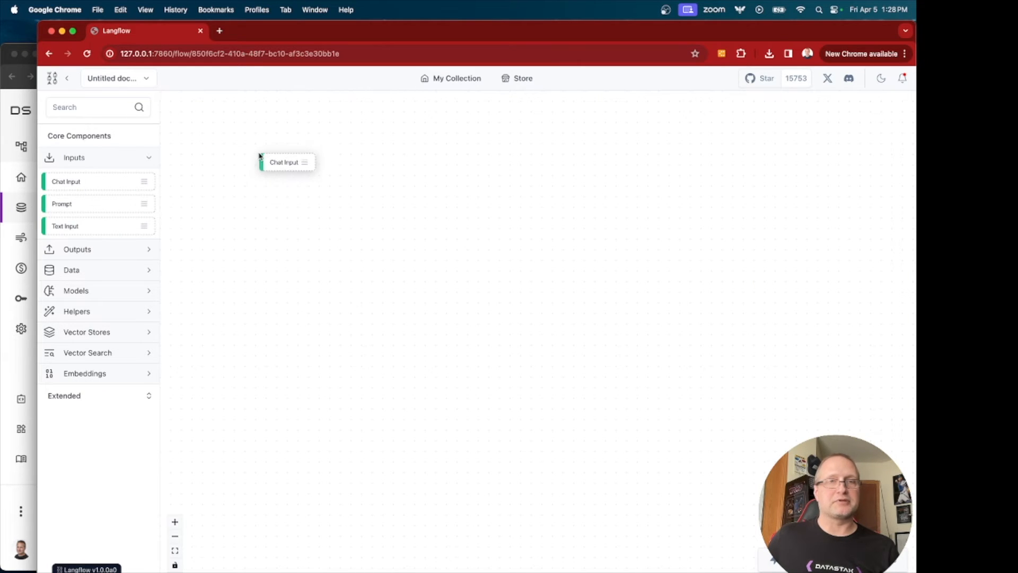
pyautogui.moveTo(371, 172); pyautogui.dragTo(334, 132)
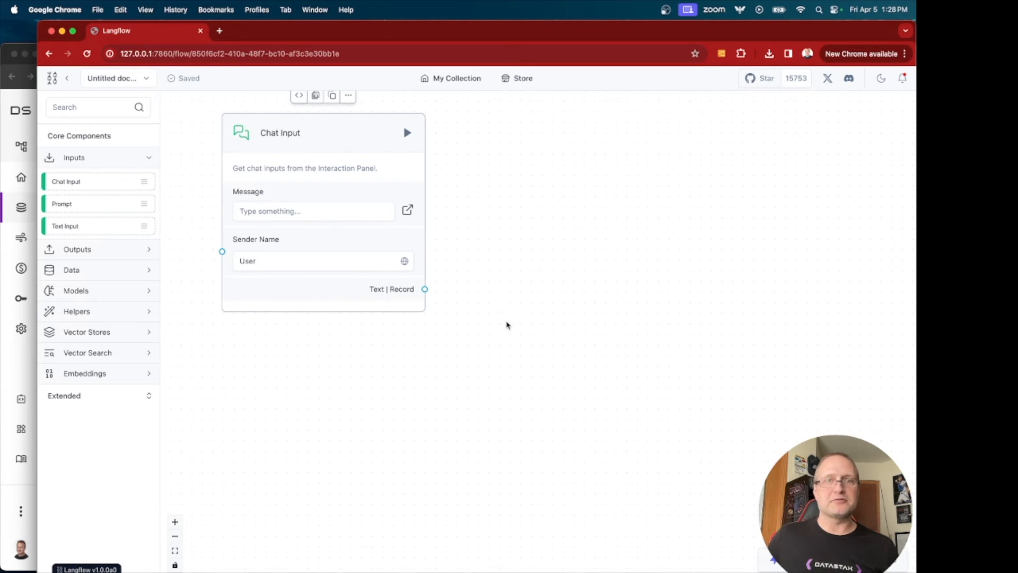
pyautogui.click(419, 365)
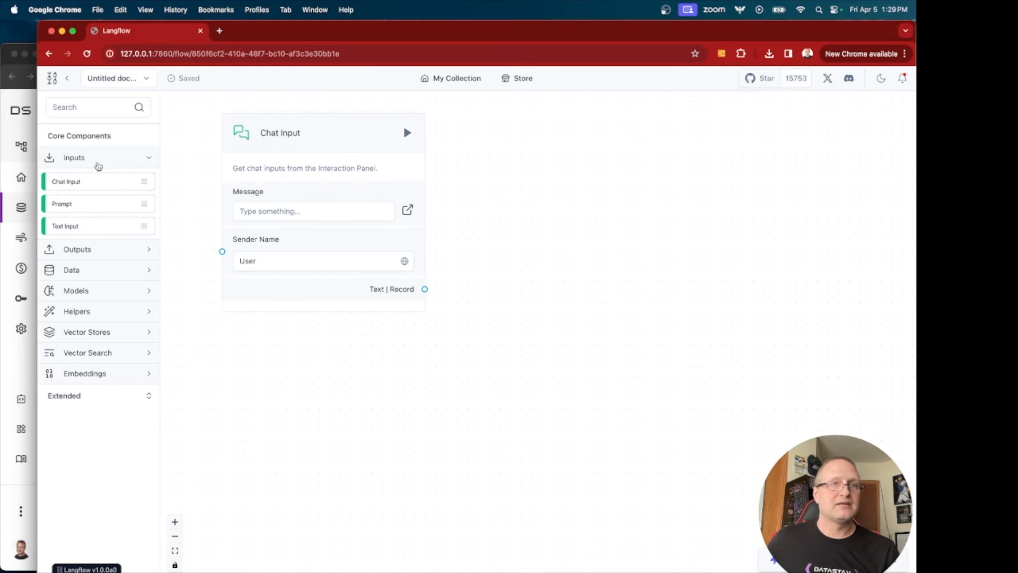
# Add an OpenAI Embeddings component below Chat Input and assign the global variable OPENAI_API_KEY to its OpenAI API Key
pyautogui.click(101, 158)
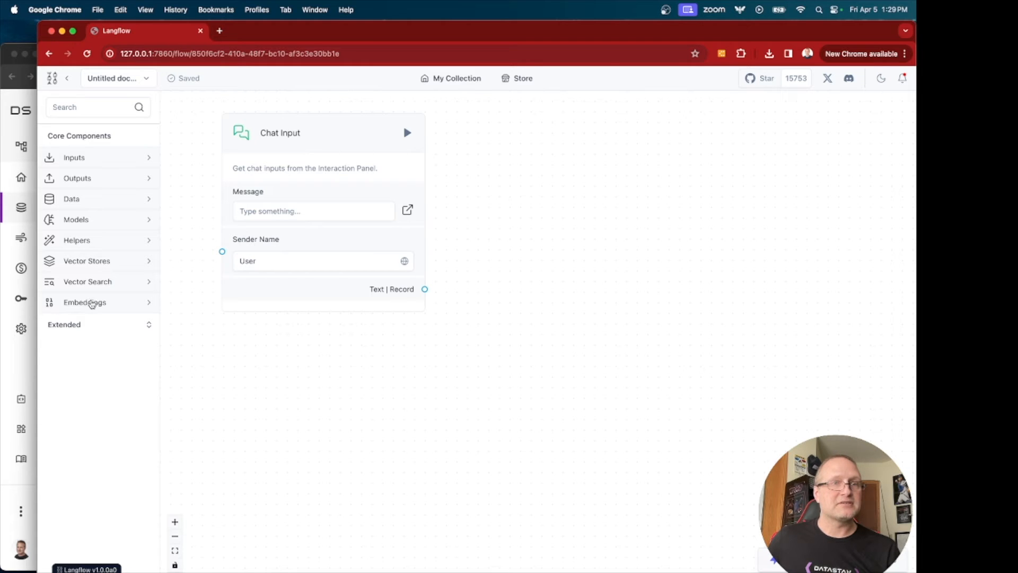
pyautogui.click(91, 303)
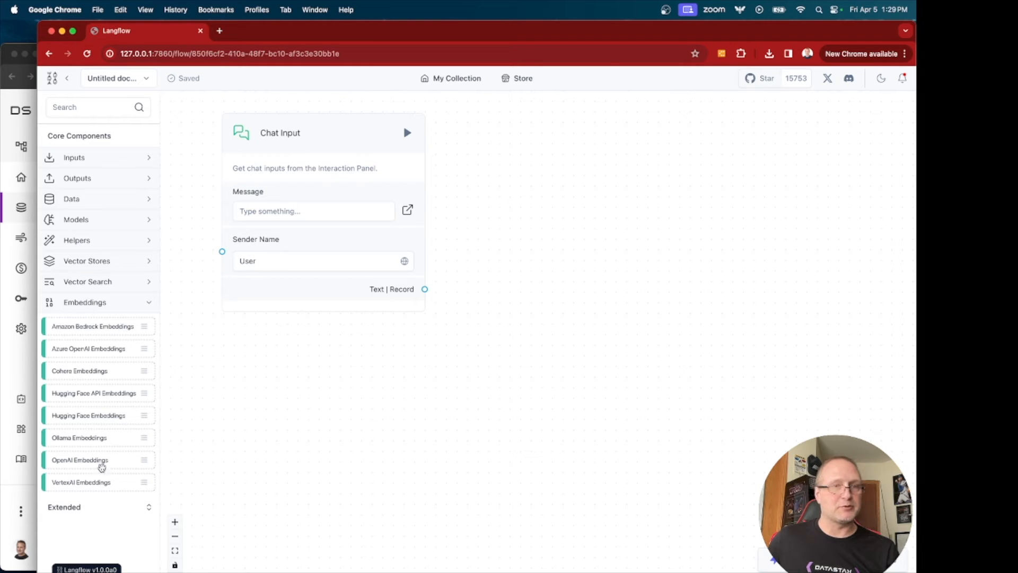
pyautogui.moveTo(104, 461); pyautogui.dragTo(401, 398)
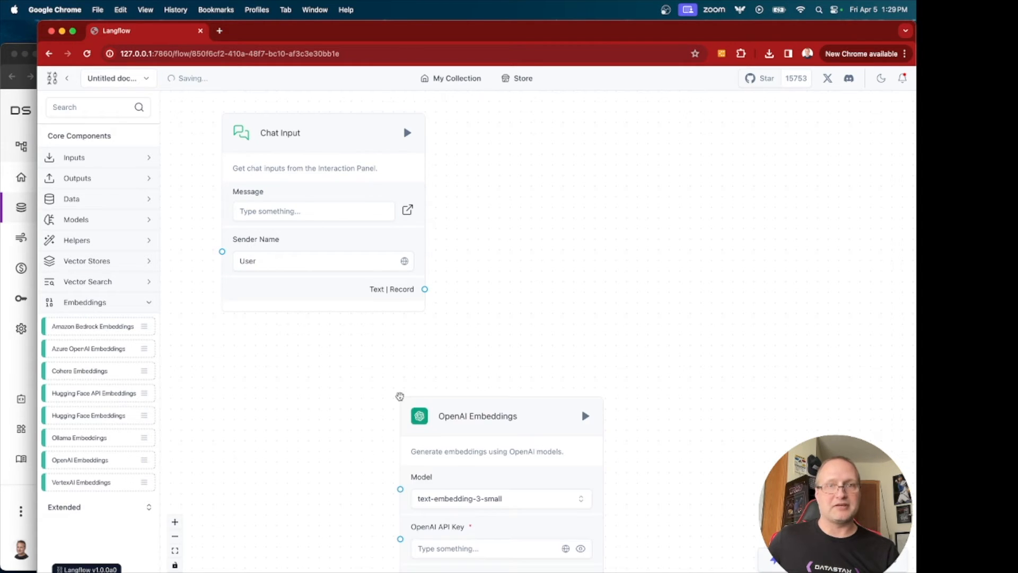
pyautogui.moveTo(531, 406); pyautogui.dragTo(458, 348)
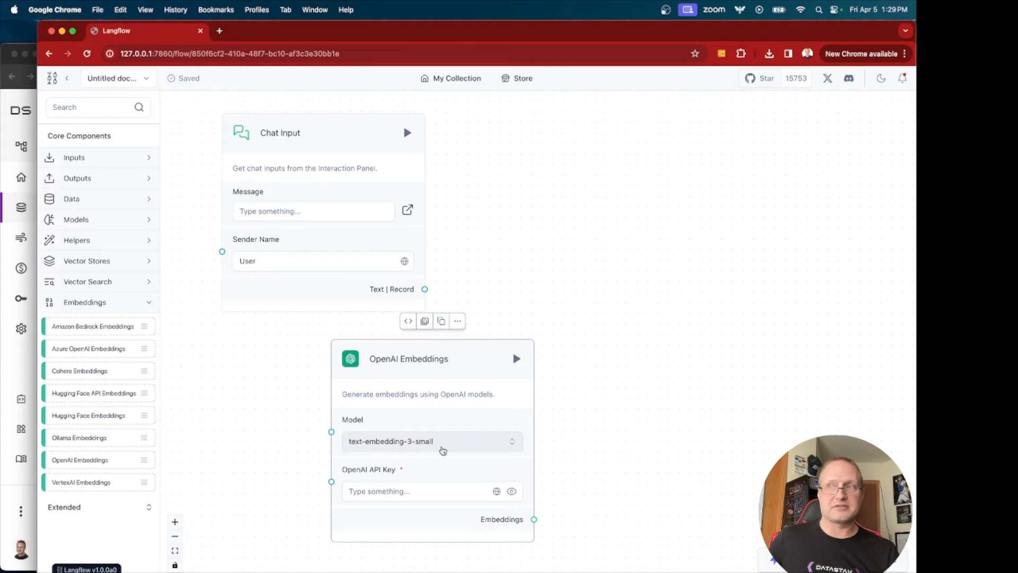
pyautogui.click(496, 491)
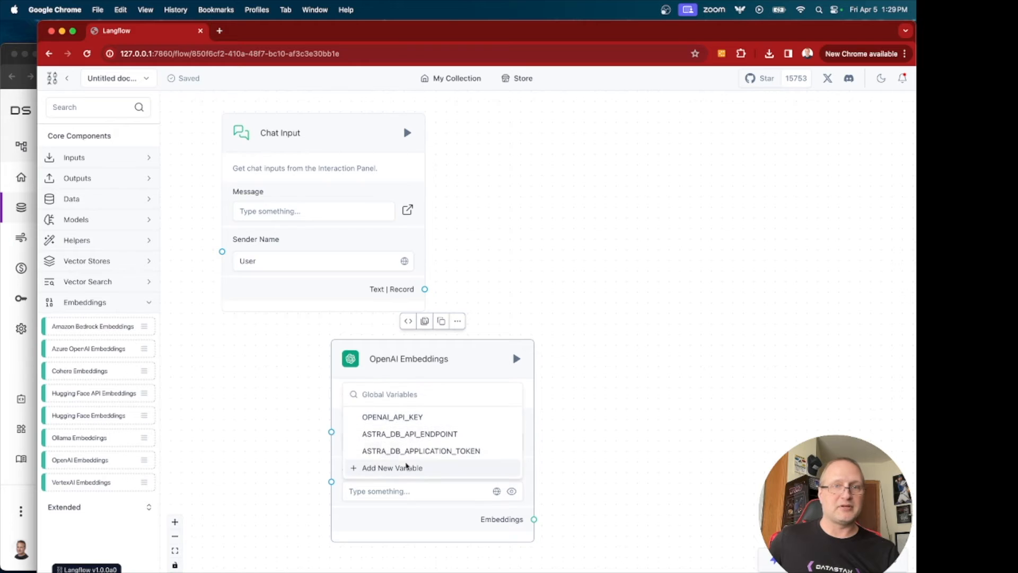
pyautogui.click(389, 417)
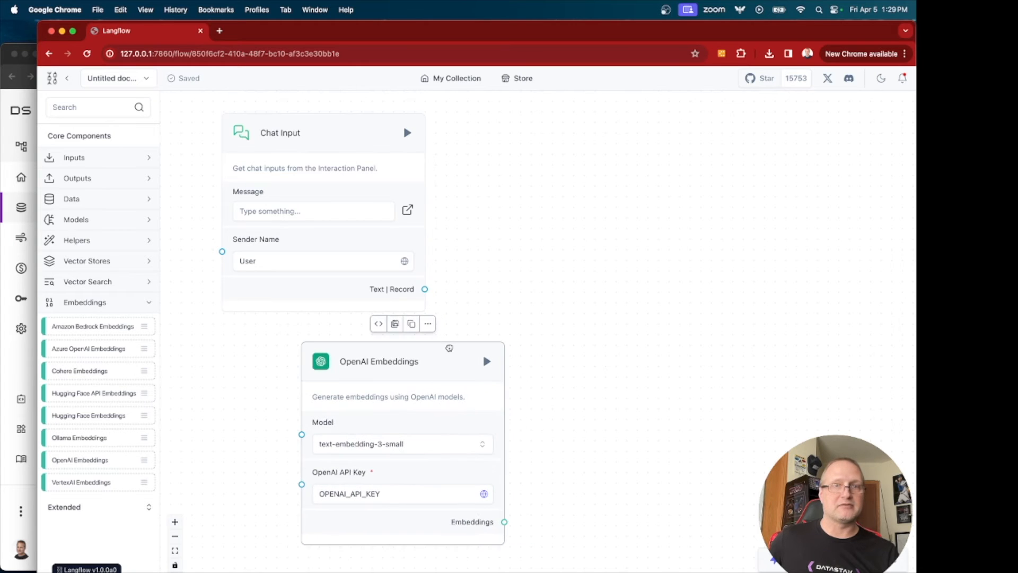
# Add an AstraDB Search component to the canvas, placed to the right of Chat Input and OpenAI Embeddings
pyautogui.click(566, 354)
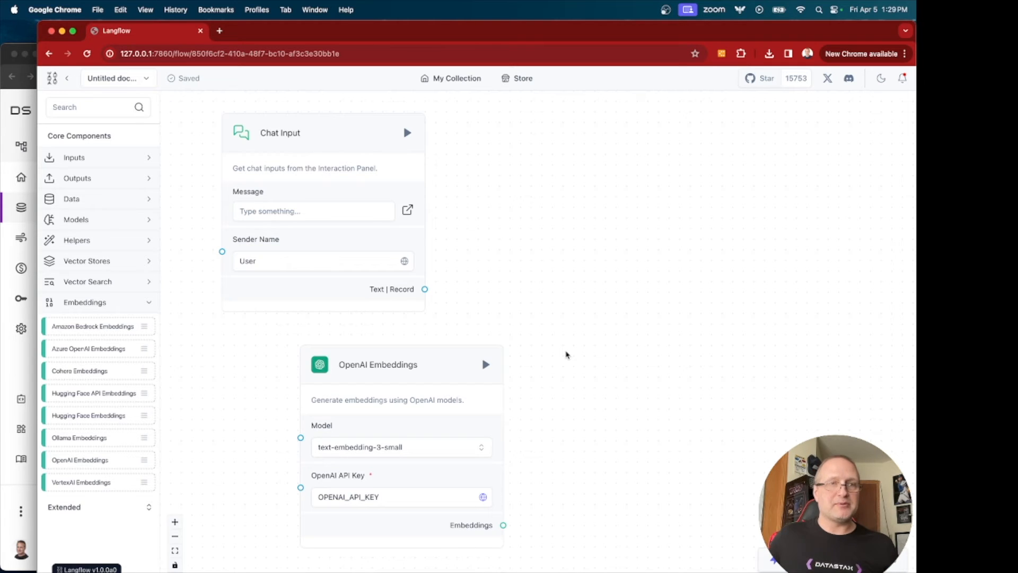
pyautogui.click(79, 306)
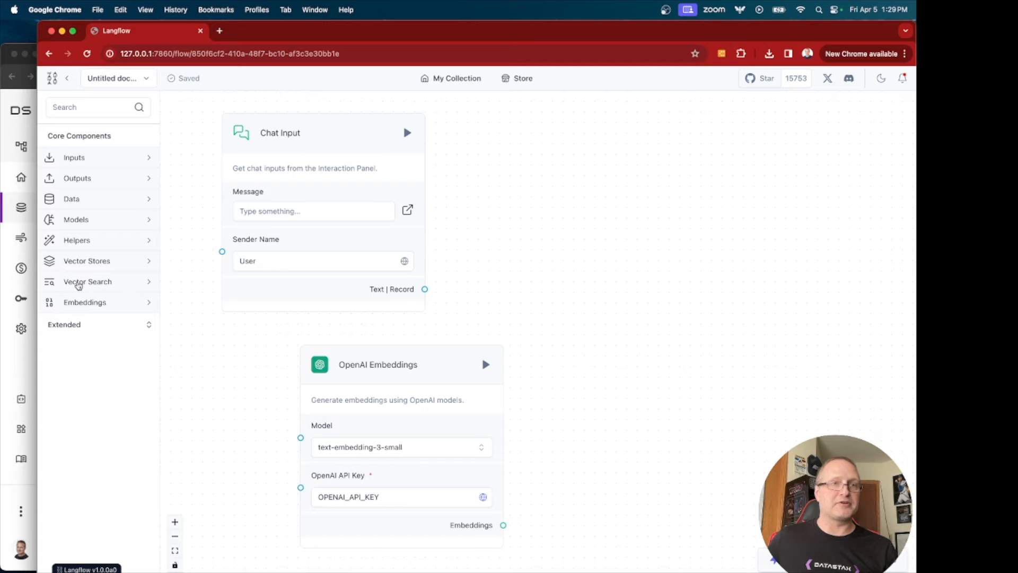
pyautogui.click(78, 287)
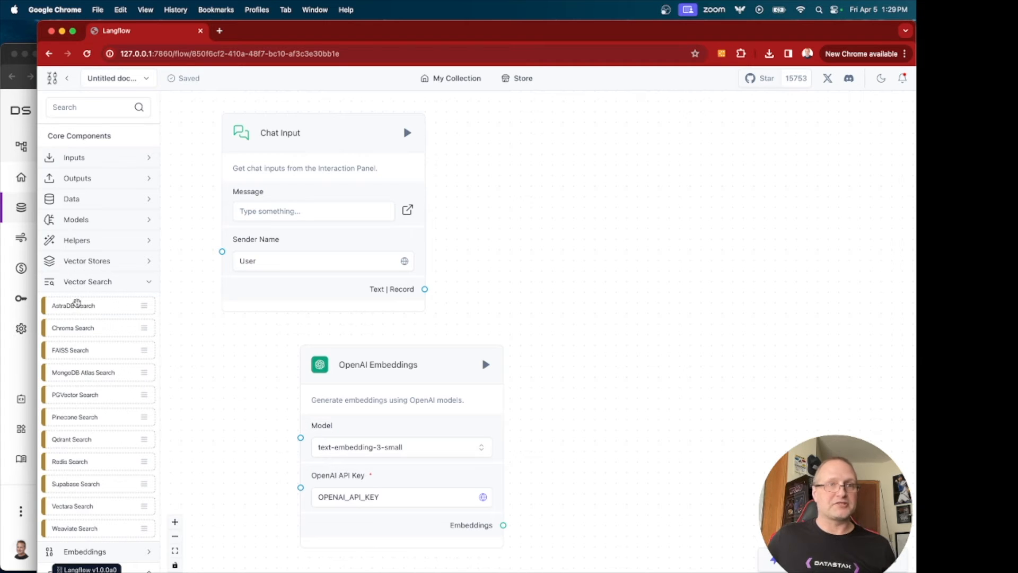
pyautogui.moveTo(64, 310); pyautogui.dragTo(652, 244)
pyautogui.click(666, 241)
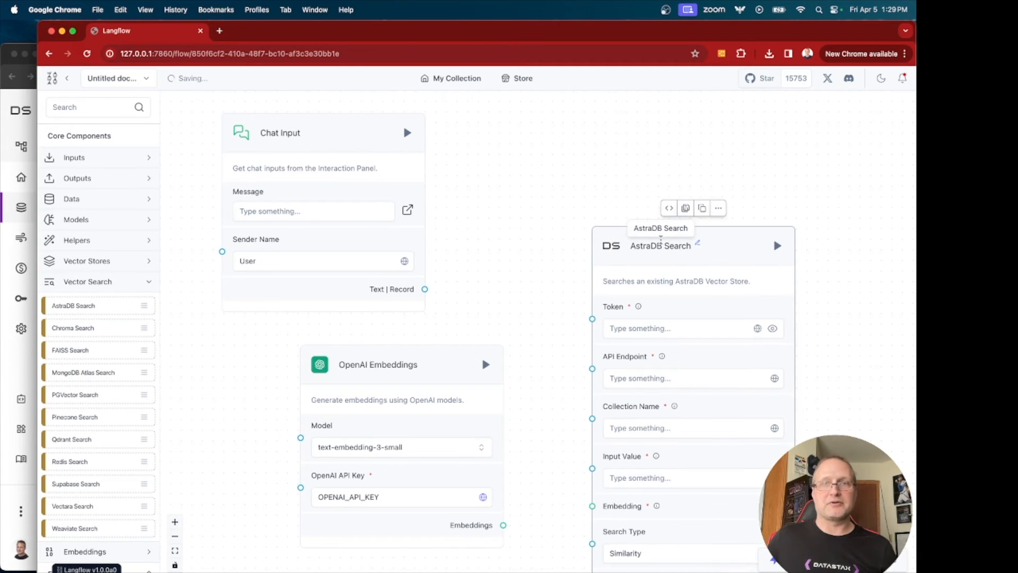
pyautogui.moveTo(720, 241); pyautogui.dragTo(711, 161)
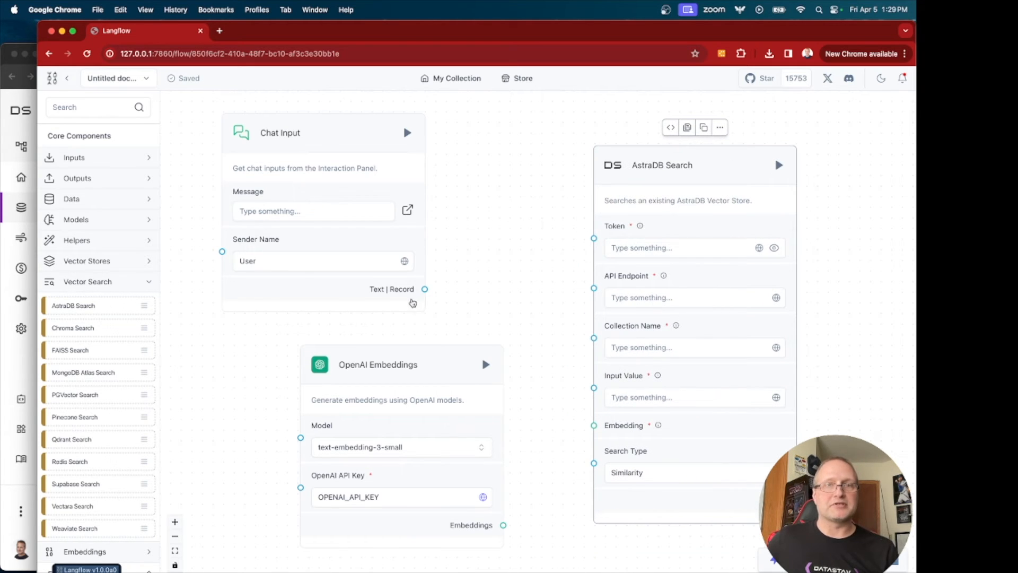
# Connect Chat Input's Text output to AstraDB Search's Input Value, and the OpenAI Embeddings output to its Embedding input
pyautogui.moveTo(425, 289)
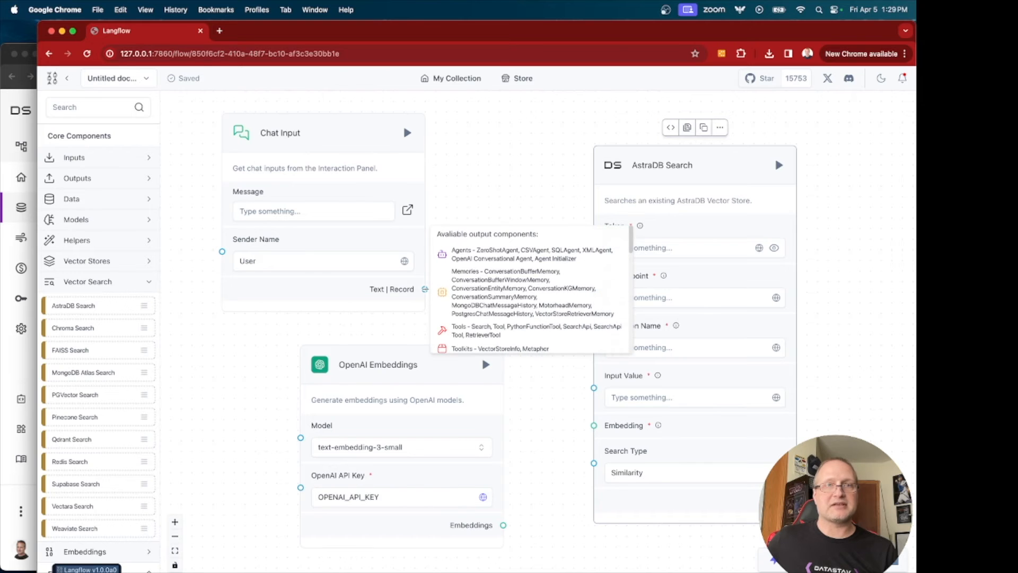
pyautogui.moveTo(424, 288); pyautogui.dragTo(593, 387)
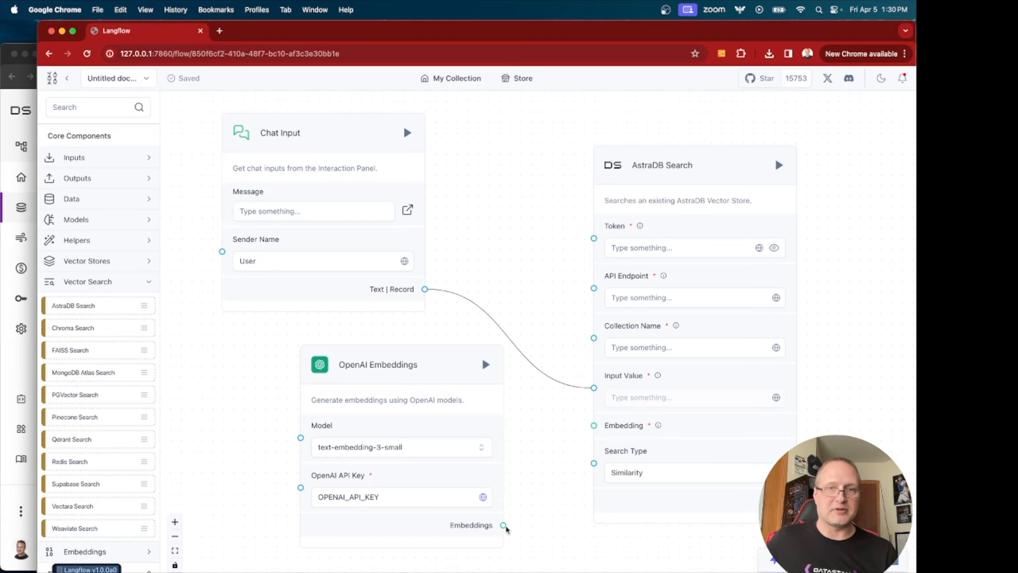
pyautogui.moveTo(503, 524); pyautogui.dragTo(593, 425)
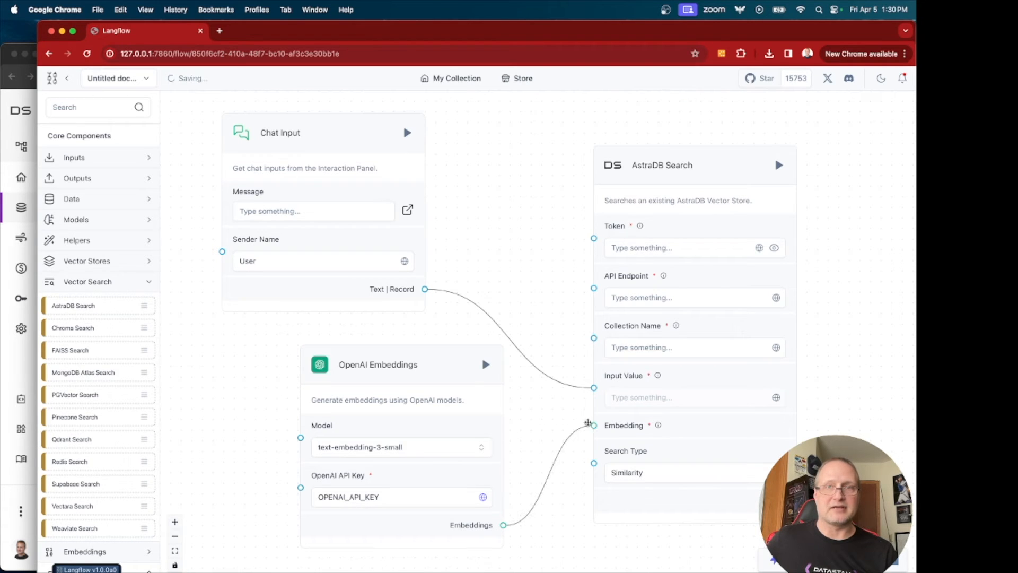
# Assign the global variables ASTRA_DB_APPLICATION_TOKEN to AstraDB Search's Token and ASTRA_DB_API_ENDPOINT to its API Endpoint
pyautogui.moveTo(761, 253); pyautogui.dragTo(759, 252)
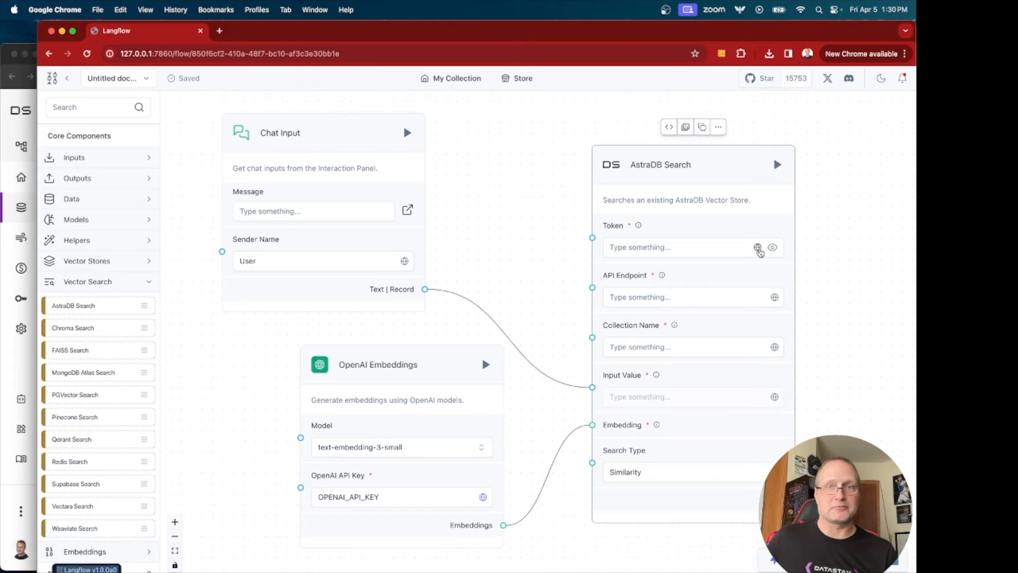
pyautogui.click(758, 249)
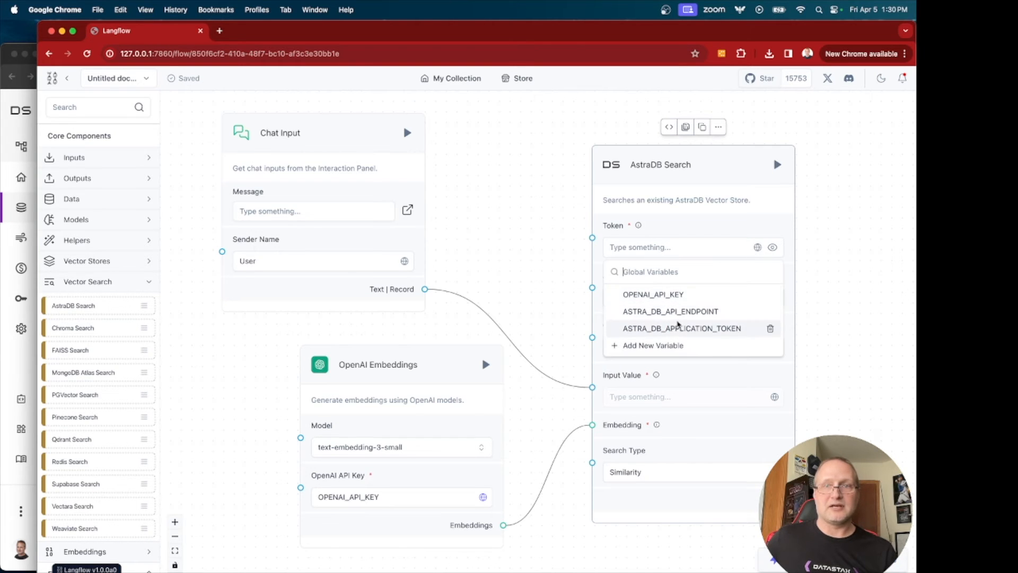
pyautogui.click(677, 328)
pyautogui.click(774, 297)
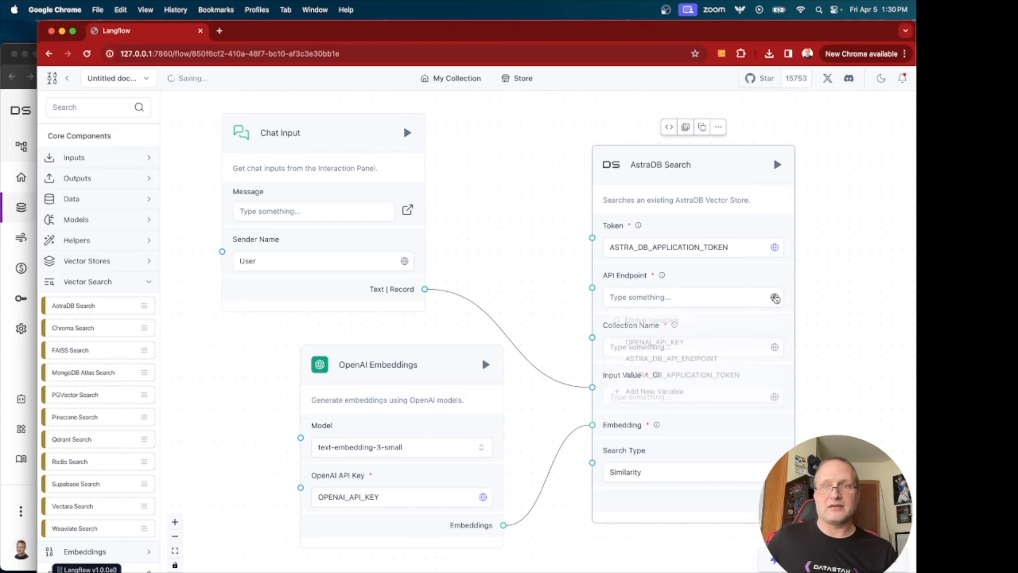
pyautogui.click(699, 366)
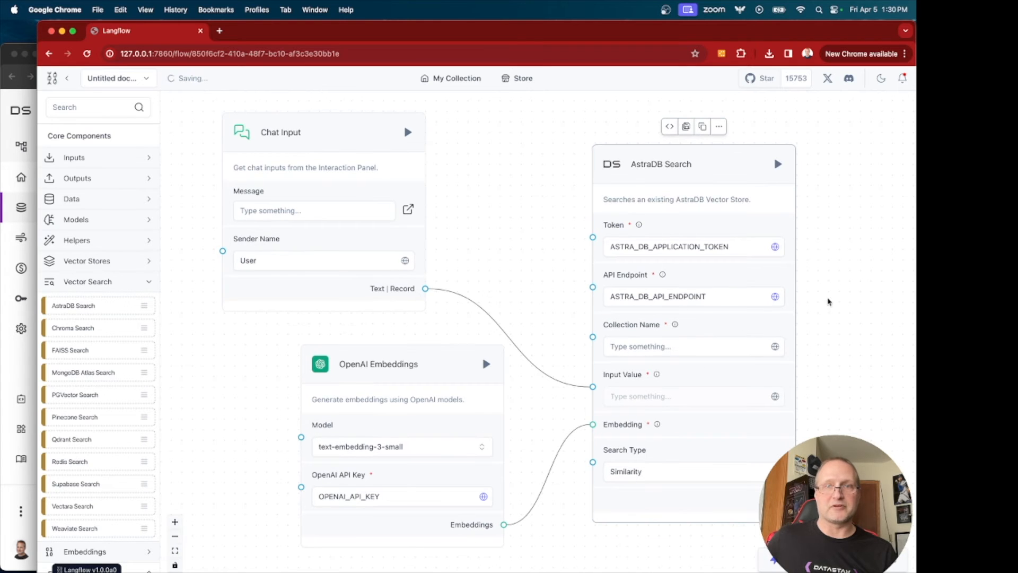
# Set AstraDB Search's Collection Name to cask_of_amontillado
pyautogui.click(688, 347)
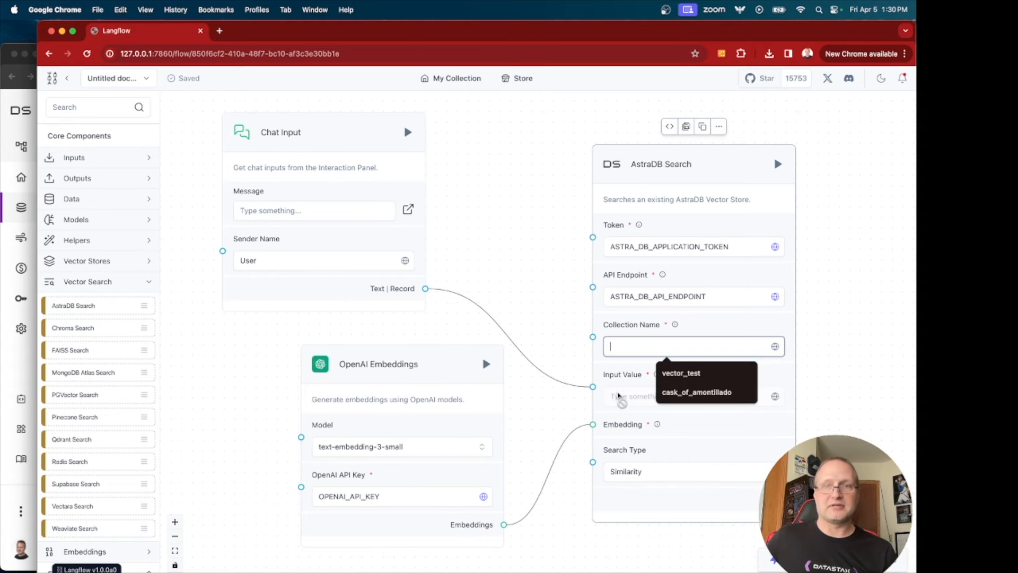
pyautogui.click(676, 394)
pyautogui.click(833, 354)
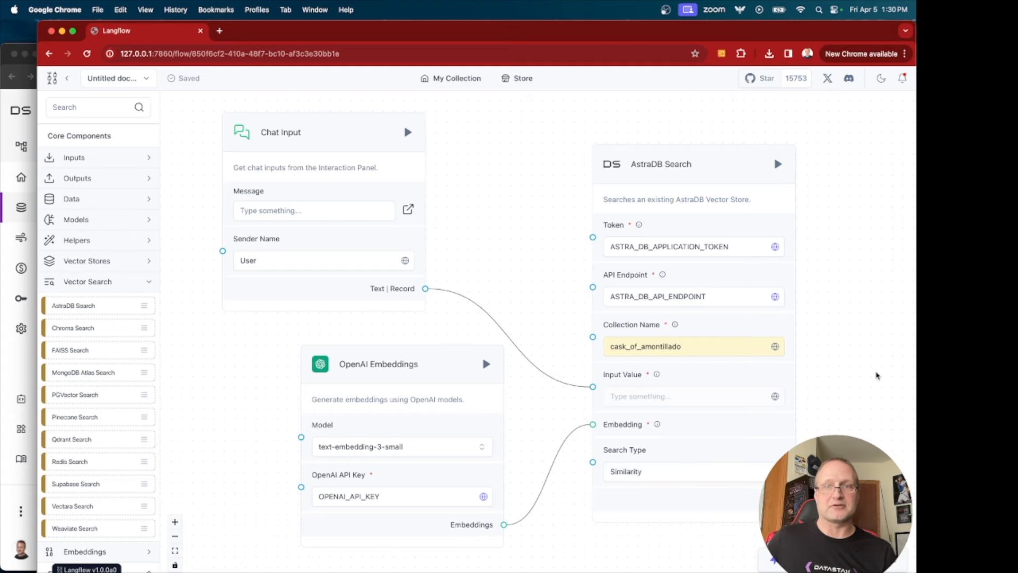
# Add a Text Output component to the right of AstraDB Search and connect the search's Record output to its Value input
pyautogui.moveTo(872, 372); pyautogui.dragTo(572, 336)
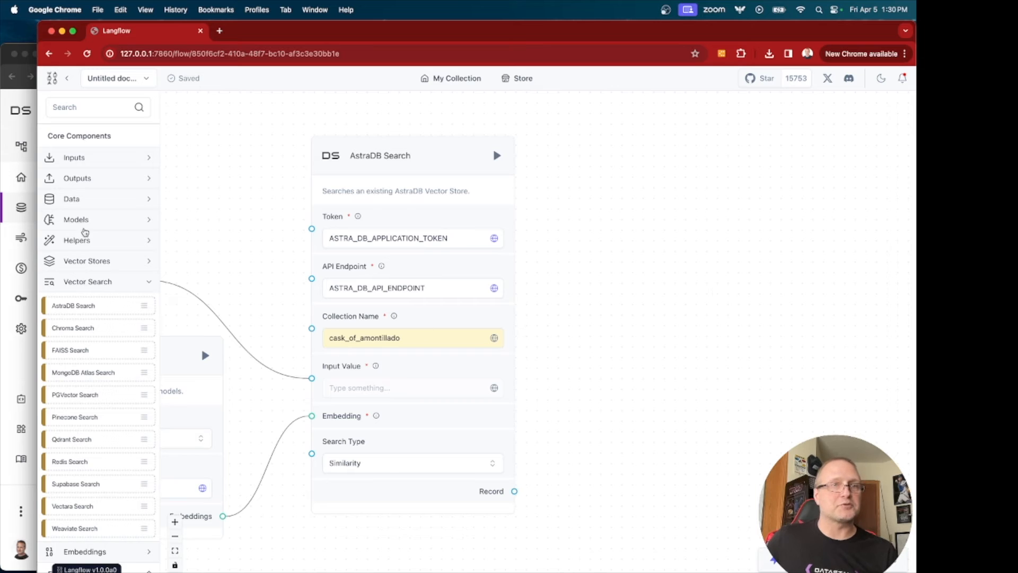
pyautogui.click(92, 285)
pyautogui.click(80, 180)
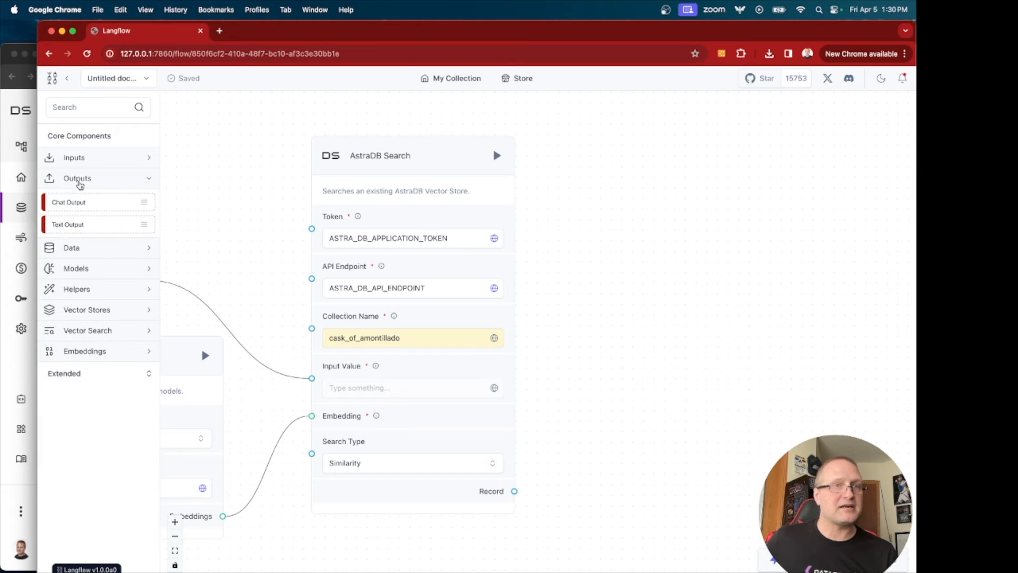
pyautogui.moveTo(75, 225); pyautogui.dragTo(629, 400)
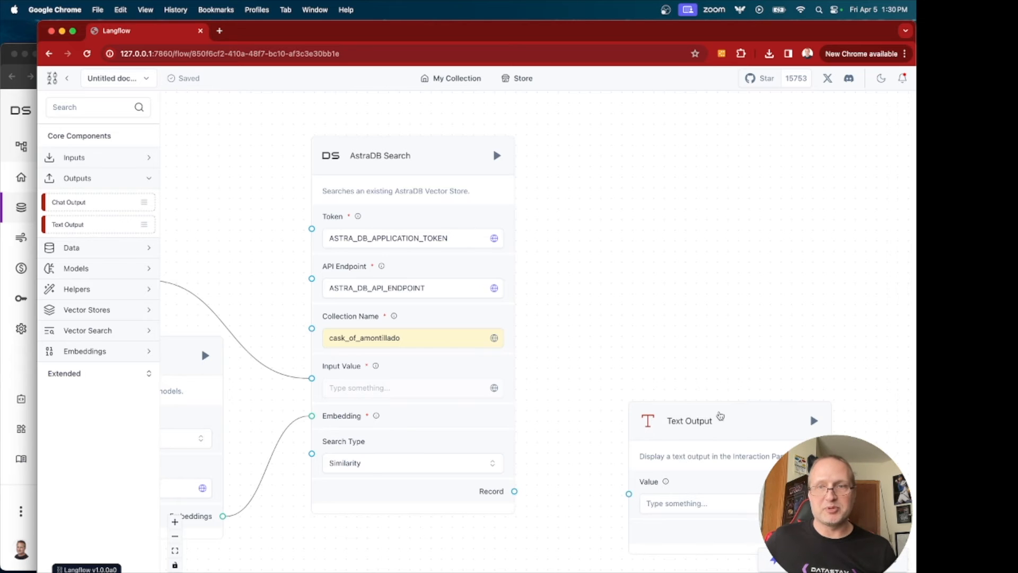
pyautogui.moveTo(721, 414); pyautogui.dragTo(694, 393)
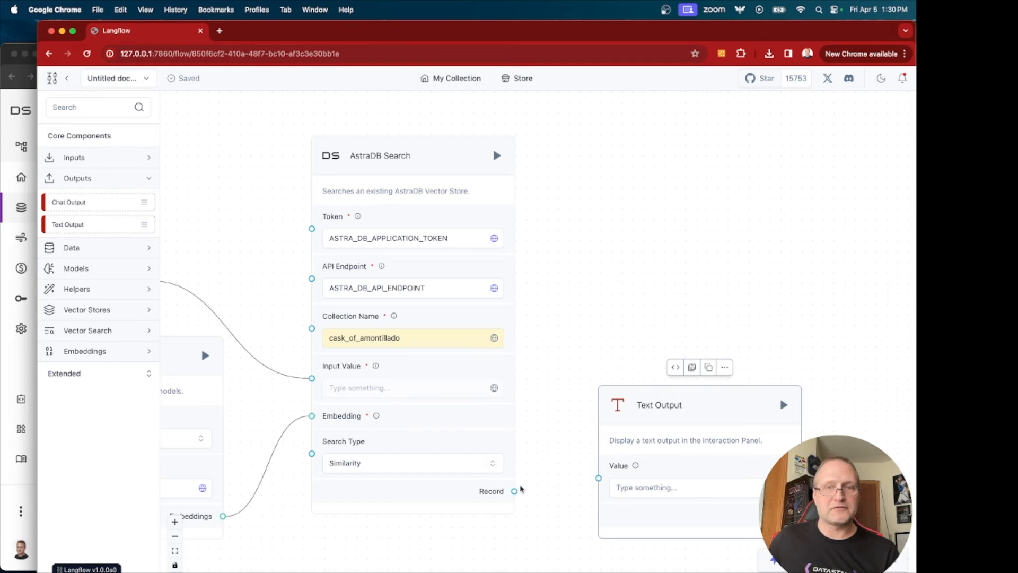
pyautogui.moveTo(514, 491); pyautogui.dragTo(597, 478)
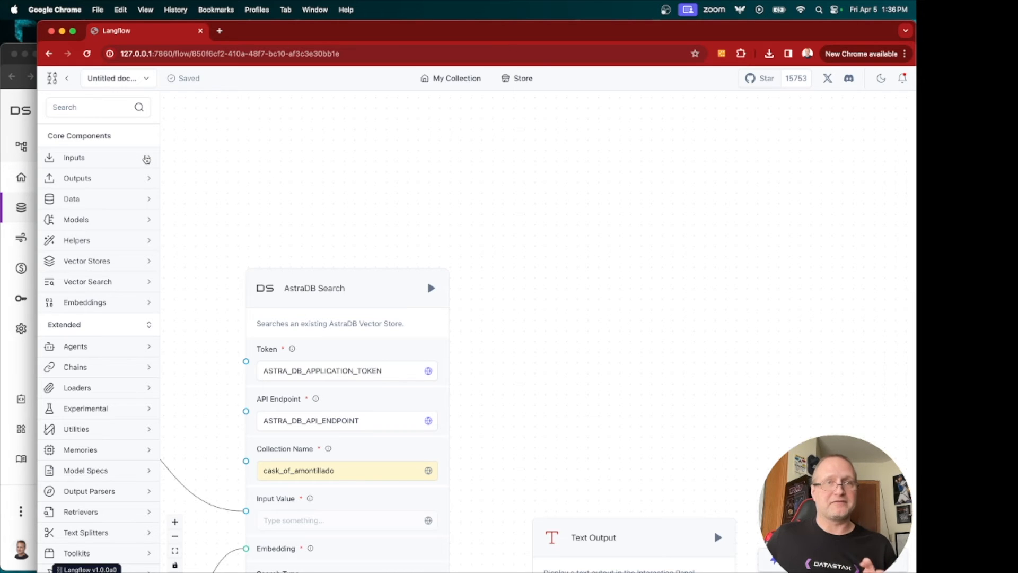
# Add a Prompt component to the empty canvas area above Text Output
pyautogui.click(147, 159)
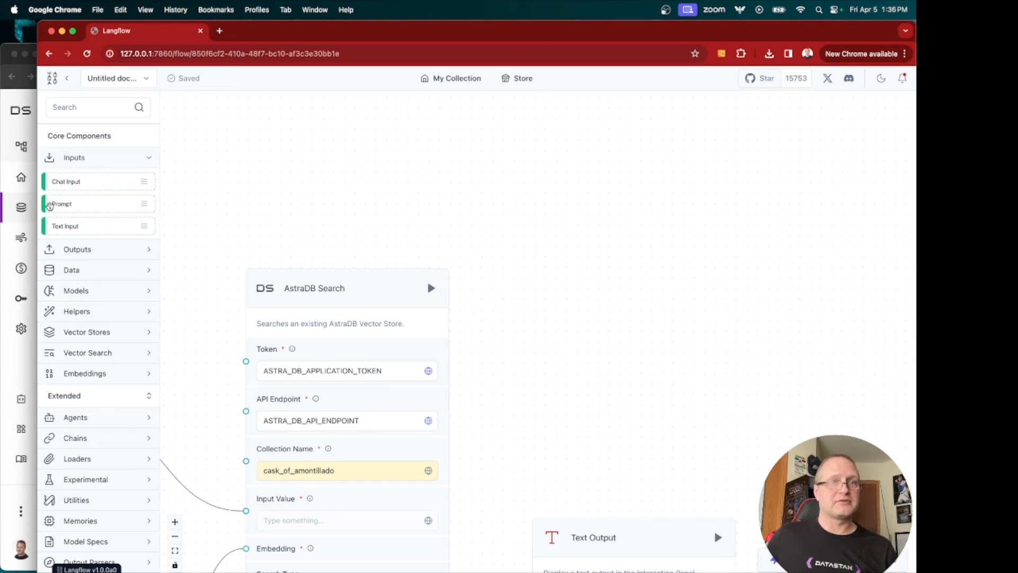
pyautogui.moveTo(66, 207); pyautogui.dragTo(605, 199)
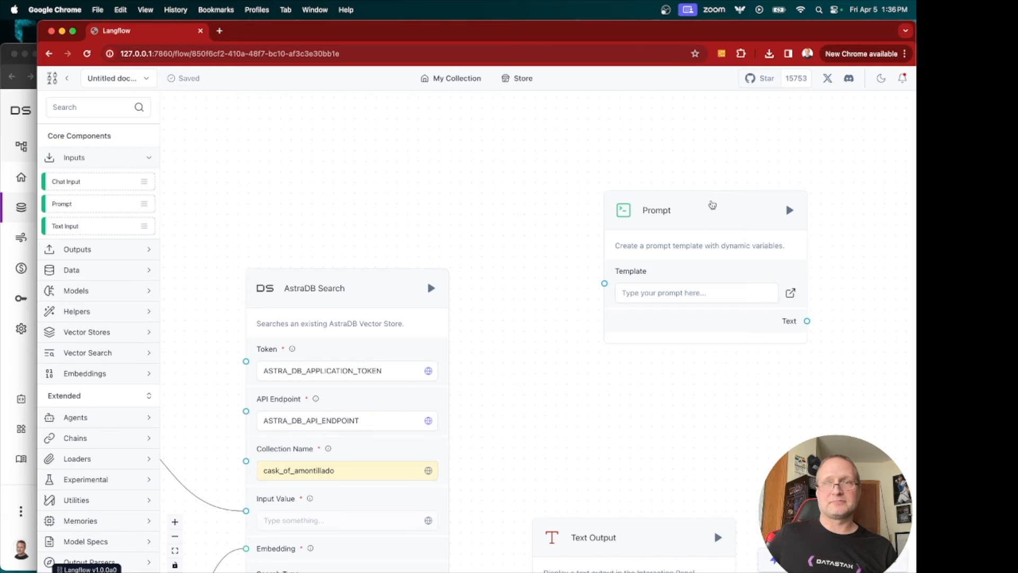
pyautogui.moveTo(709, 204); pyautogui.dragTo(642, 196)
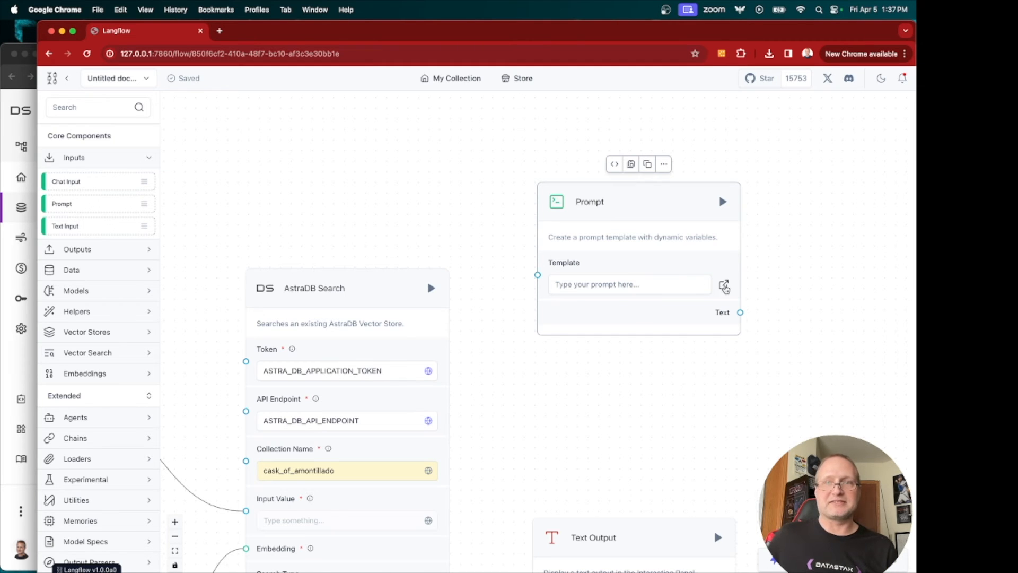
# Start the Prompt component's template with "System: Use the following pieces of context to answer the question at the end."
pyautogui.click(723, 286)
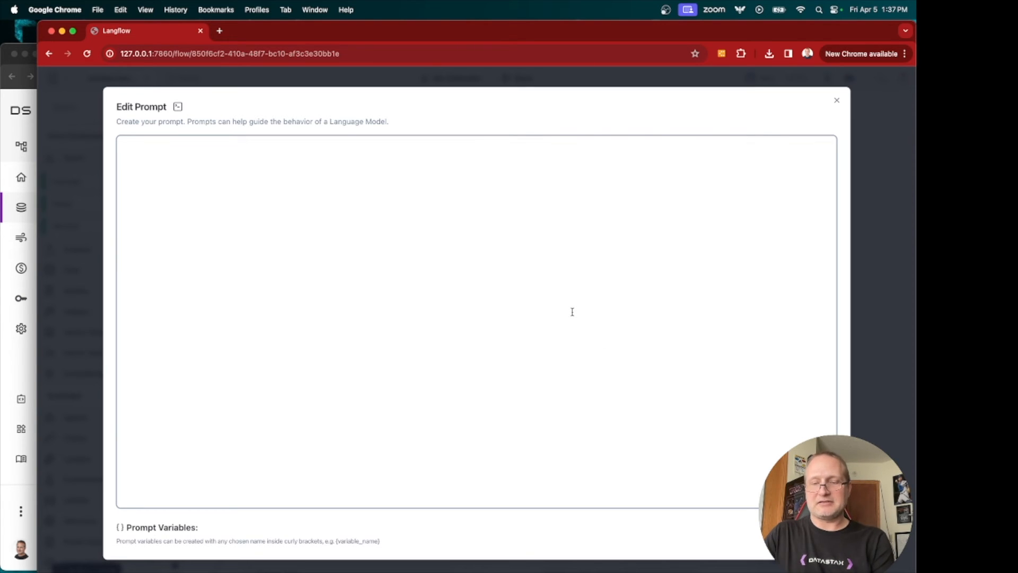
pyautogui.write('System')
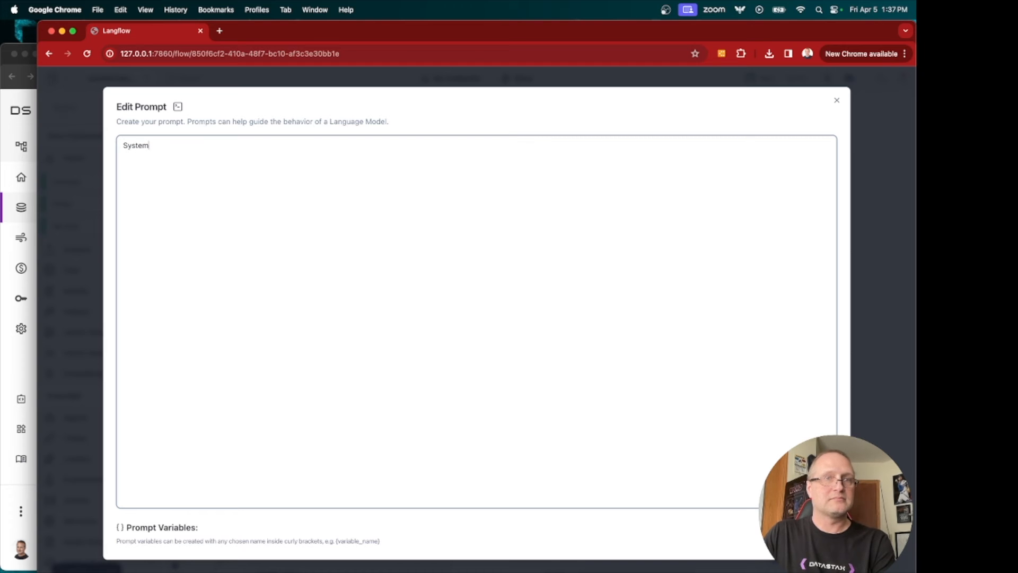
pyautogui.write(': Use the f')
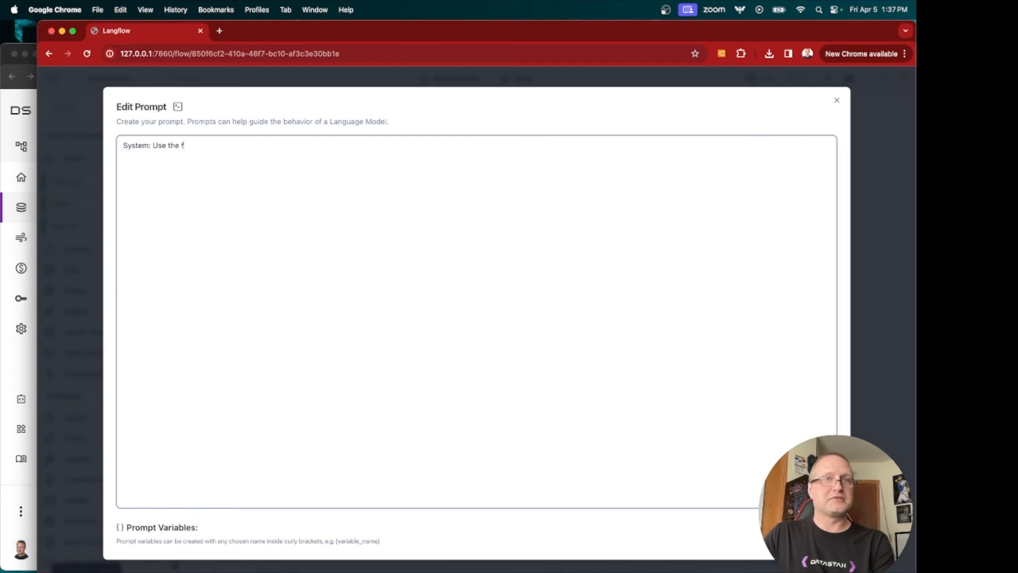
pyautogui.write('ollowing pieces of context to answer the questio')
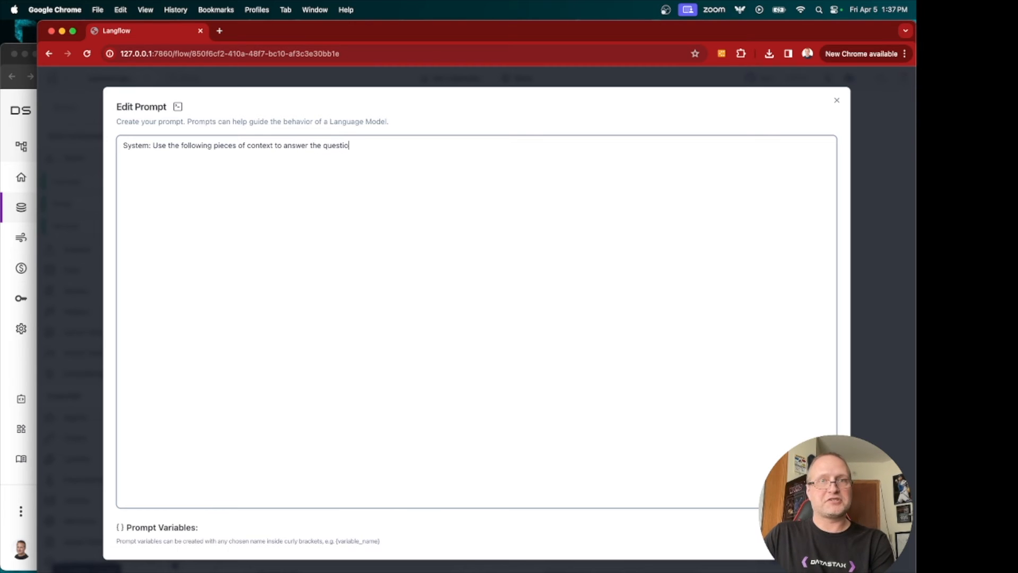
pyautogui.write('n at the en')
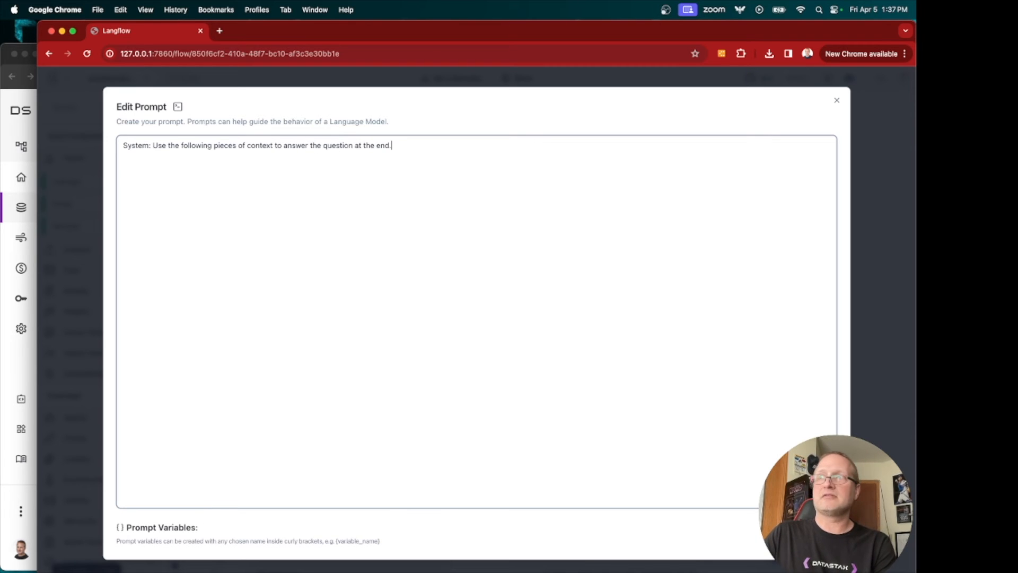
pyautogui.write('d.')
# Add the line "If you don't know the answer, just say that you don't know, don't try to make up an answer." and a dashed separator line
pyautogui.press('Return')
pyautogui.write("If you don't know the answer, just say that you don't know, don't try to make up an answer")
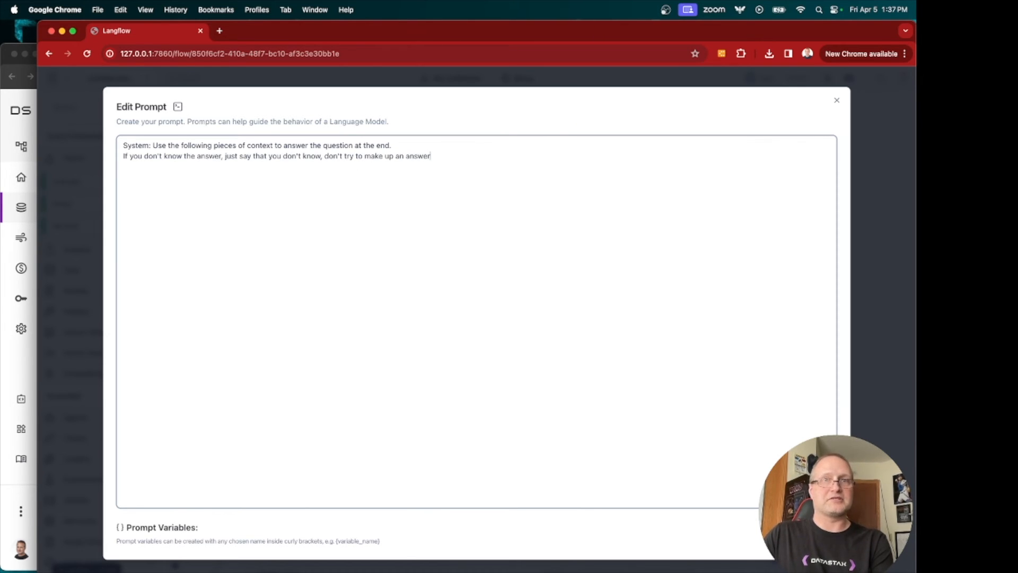
pyautogui.write('-----------')
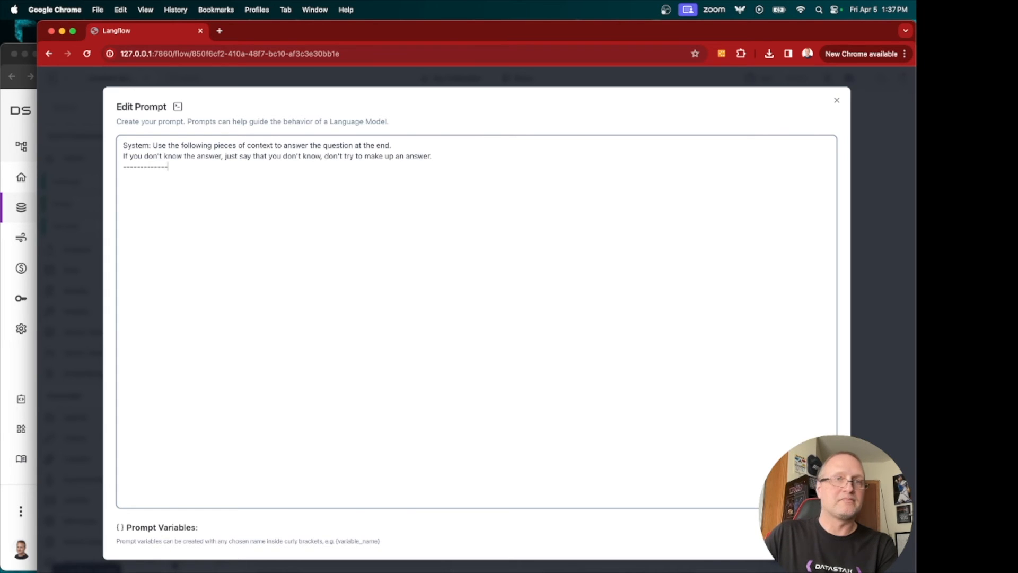
# Insert the prompt variable {context} on its own line below the dashed separator
pyautogui.write(' {counte')
pyautogui.press('BackSpace')
pyautogui.write('ntex')
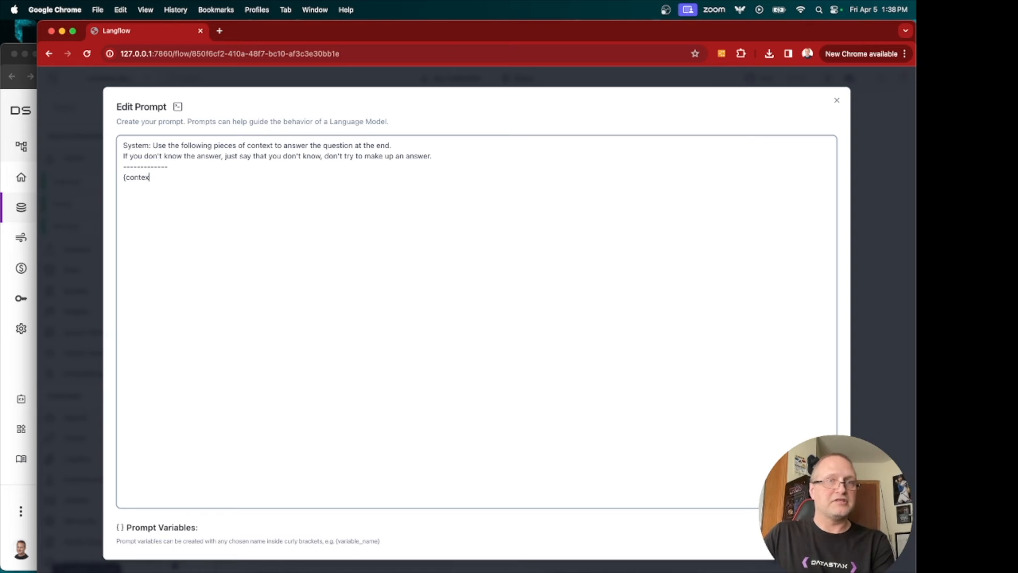
pyautogui.write('t}')
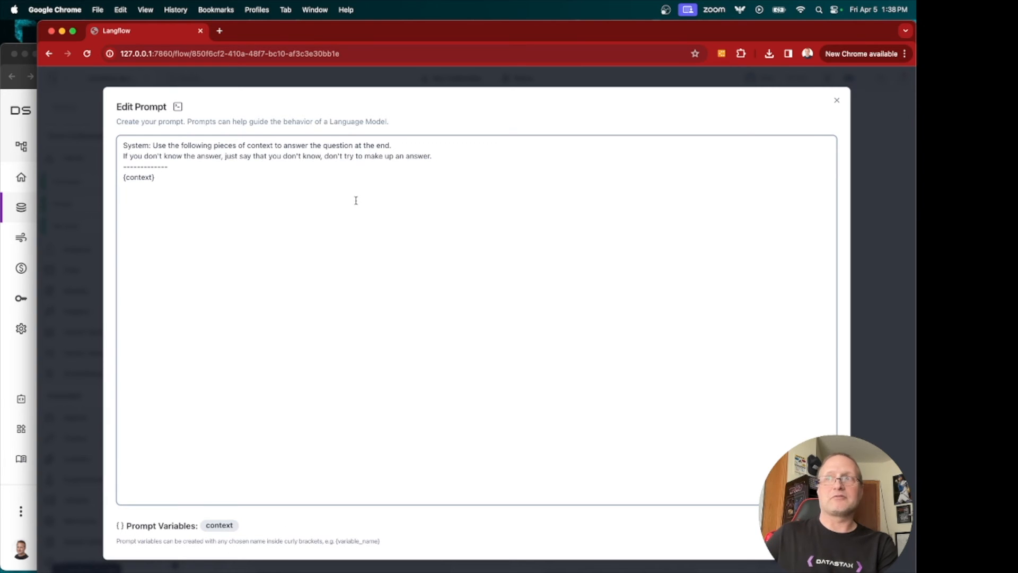
# Add "Human: {question}" after a blank line below the context variable and save the prompt template
pyautogui.press('Return')
pyautogui.press('Return')
pyautogui.write('Hu')
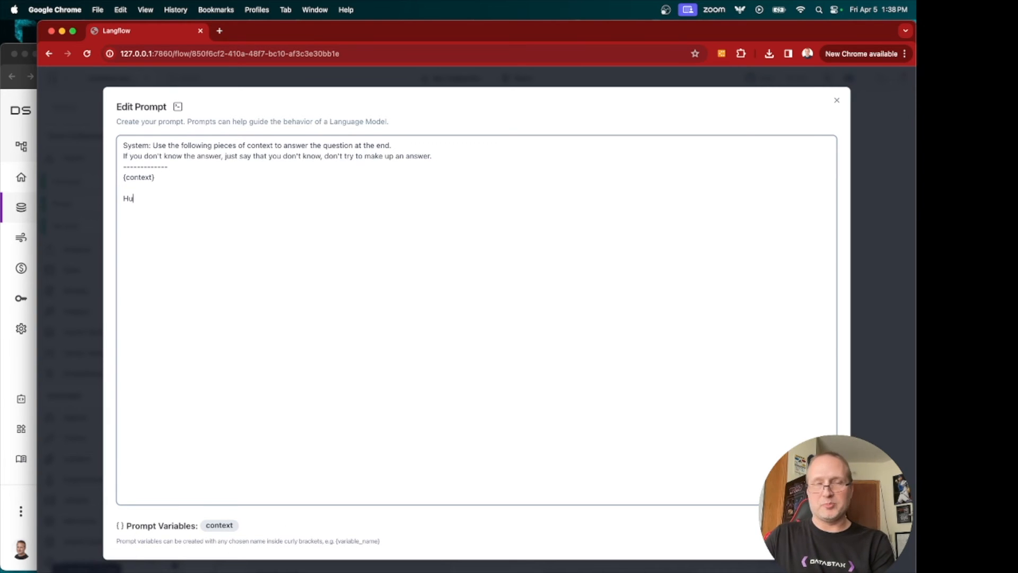
pyautogui.write('man: {')
pyautogui.write('que4stio')
pyautogui.press('BackSpace')
pyautogui.press('BackSpace')
pyautogui.press('BackSpace')
pyautogui.press('BackSpace')
pyautogui.press('BackSpace')
pyautogui.write('sti')
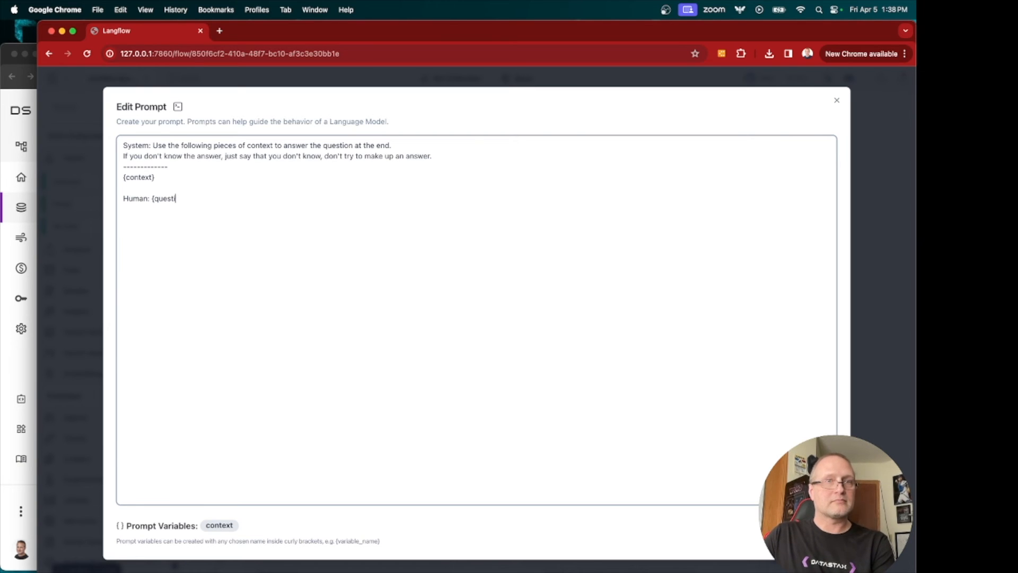
pyautogui.write('on}')
pyautogui.press('Return')
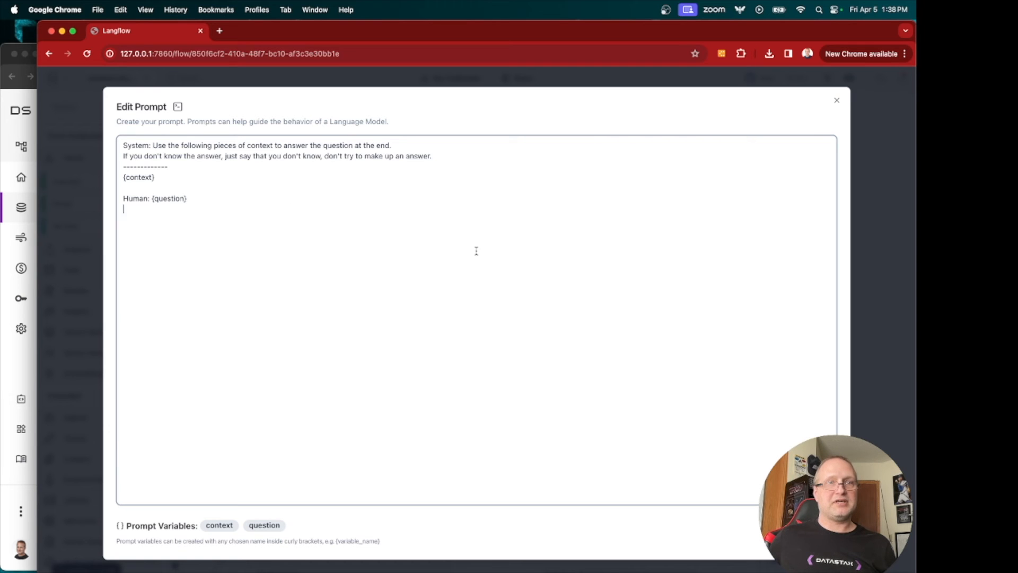
pyautogui.click(807, 532)
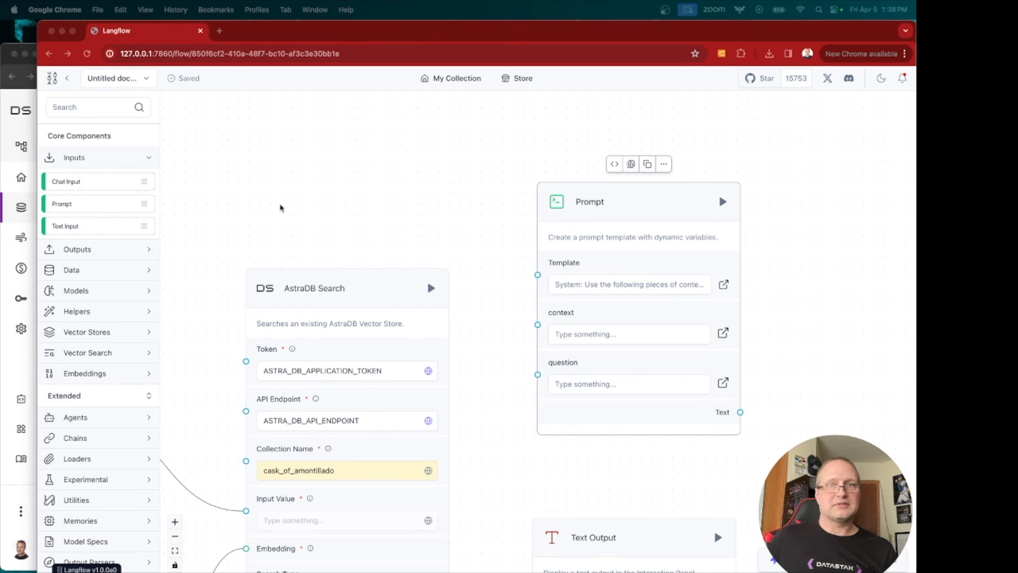
# Connect the Chat Input's output to the Prompt's question field and the Text Output's text to its context field
pyautogui.scroll(-3, 236, 218)
pyautogui.moveTo(285, 199); pyautogui.dragTo(456, 150)
pyautogui.scroll(-1, 349, 166)
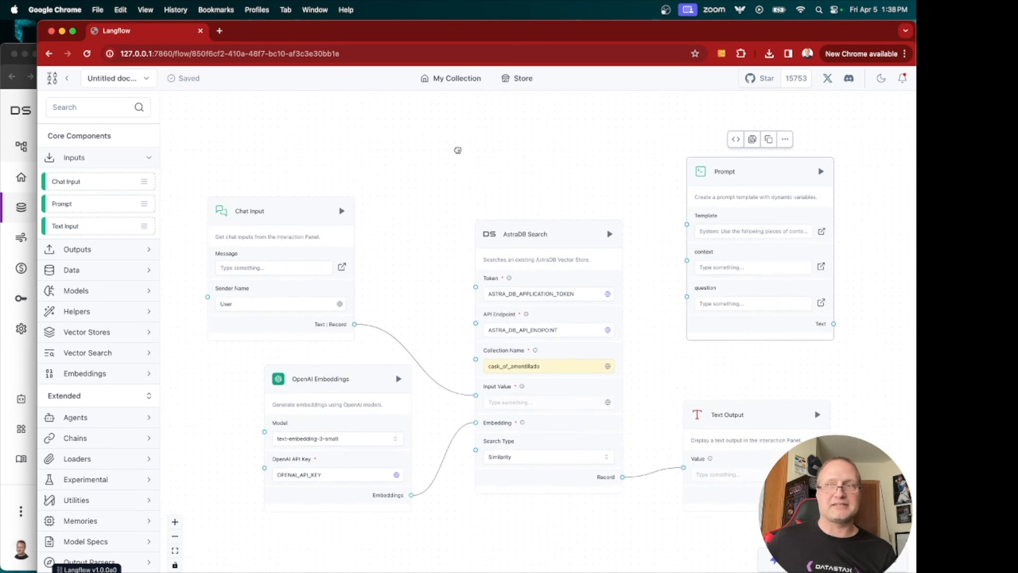
pyautogui.moveTo(481, 185); pyautogui.dragTo(447, 175)
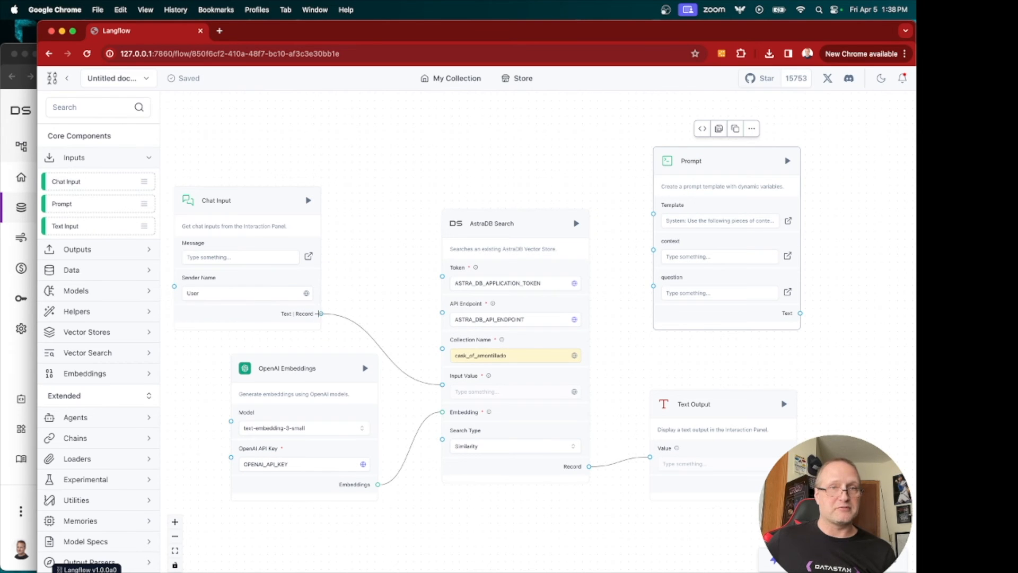
pyautogui.moveTo(320, 314)
pyautogui.moveTo(320, 313); pyautogui.dragTo(653, 286)
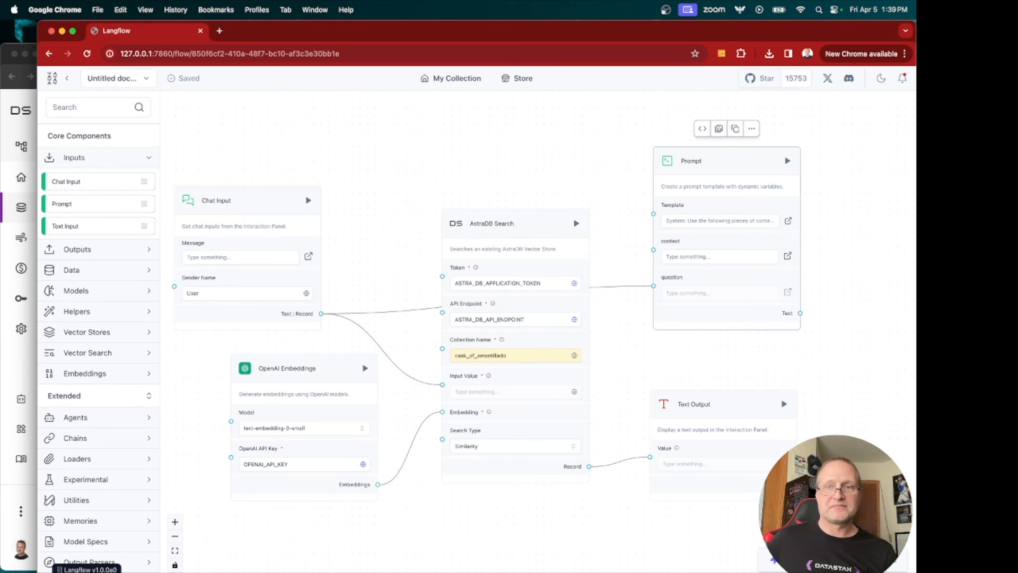
pyautogui.moveTo(797, 484); pyautogui.dragTo(653, 249)
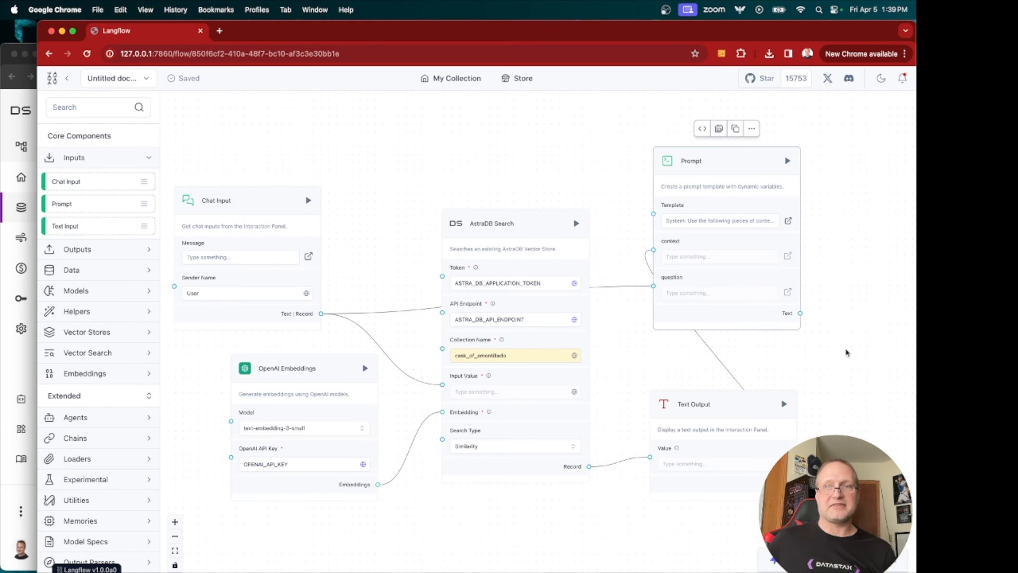
# Add an OpenAI model component to the empty canvas area beside the Prompt component
pyautogui.moveTo(847, 353); pyautogui.dragTo(454, 347)
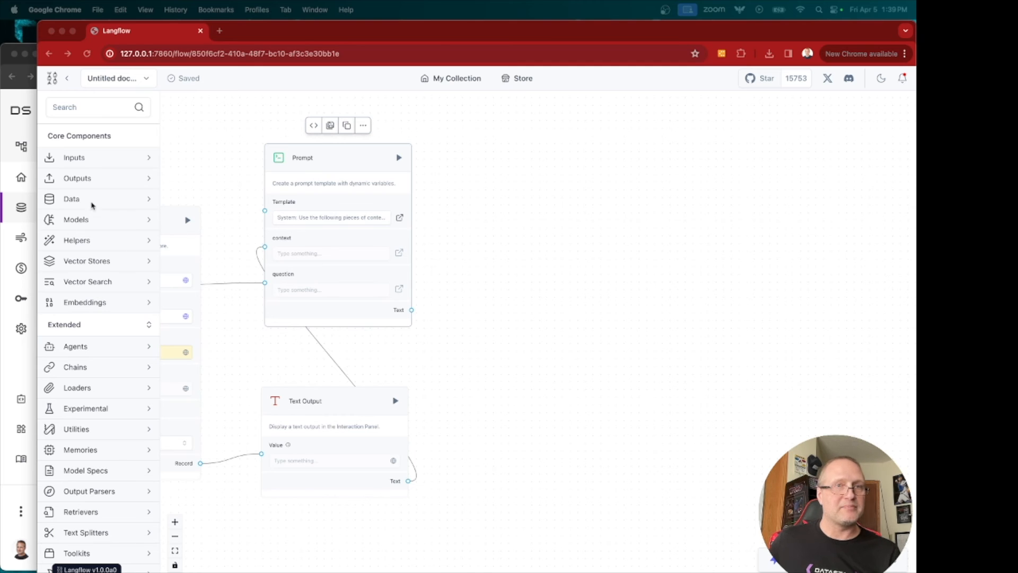
pyautogui.click(75, 219)
pyautogui.click(74, 219)
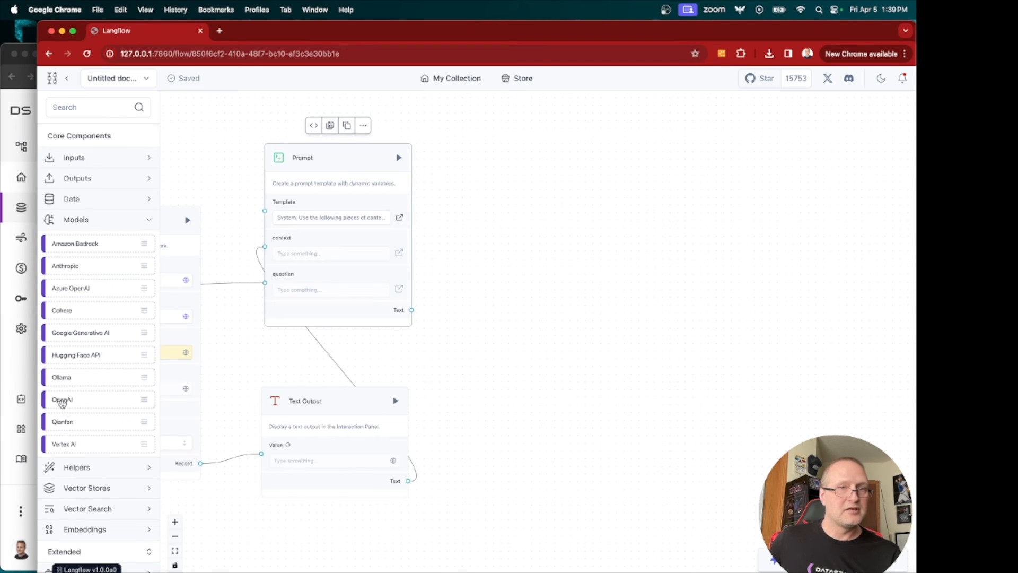
pyautogui.moveTo(62, 401); pyautogui.dragTo(528, 178)
pyautogui.moveTo(592, 187); pyautogui.dragTo(560, 138)
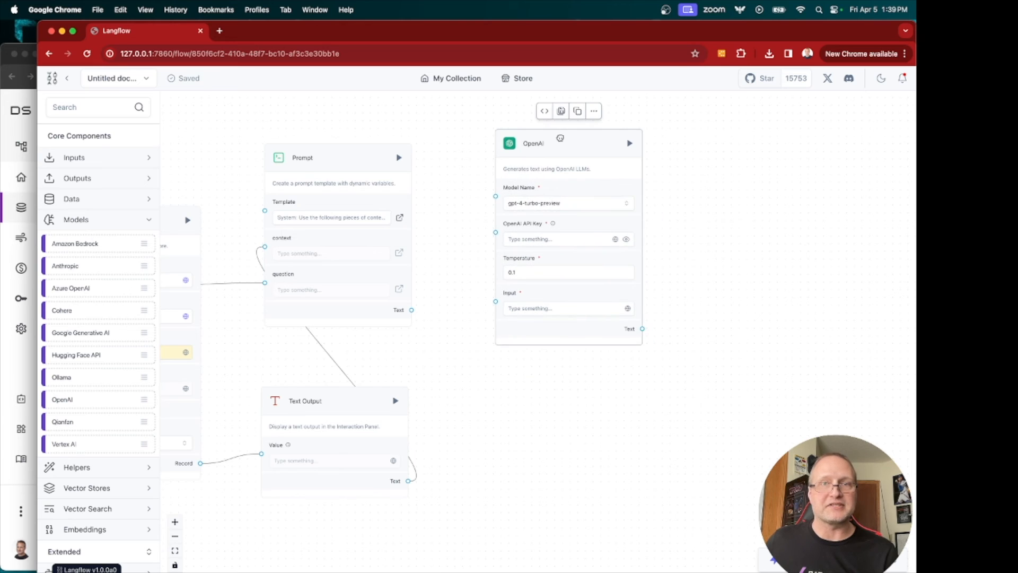
# Configure the OpenAI component with gpt-3.5-turbo and the OPENAI_API_KEY variable, and connect the Prompt's text to its input
pyautogui.click(565, 210)
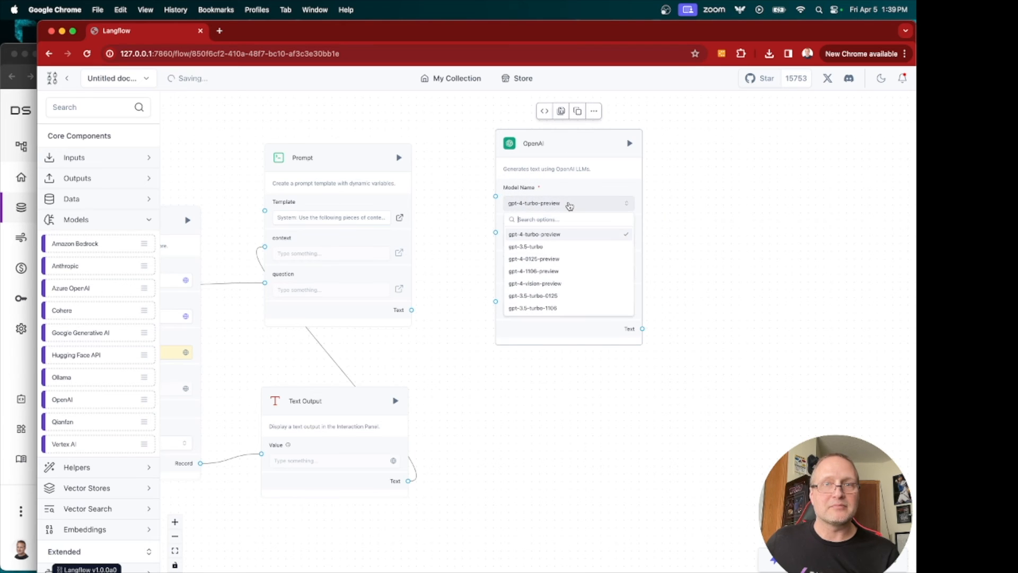
pyautogui.click(536, 248)
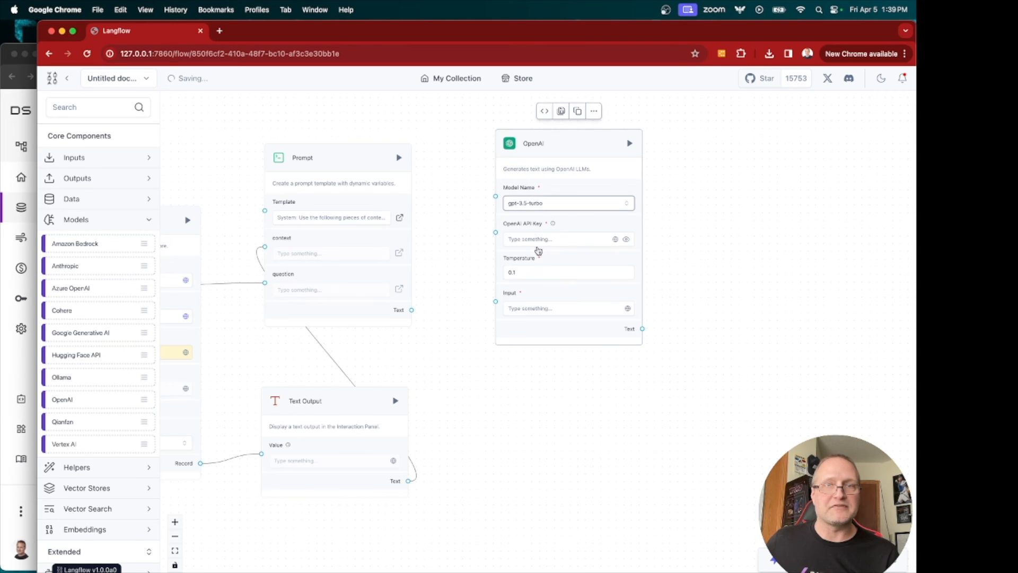
pyautogui.click(615, 239)
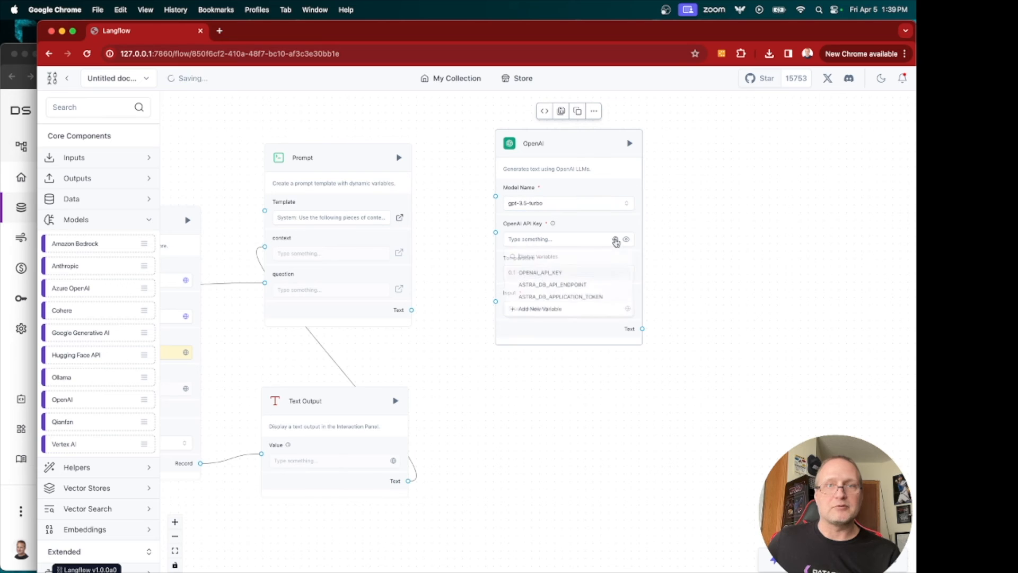
pyautogui.click(559, 277)
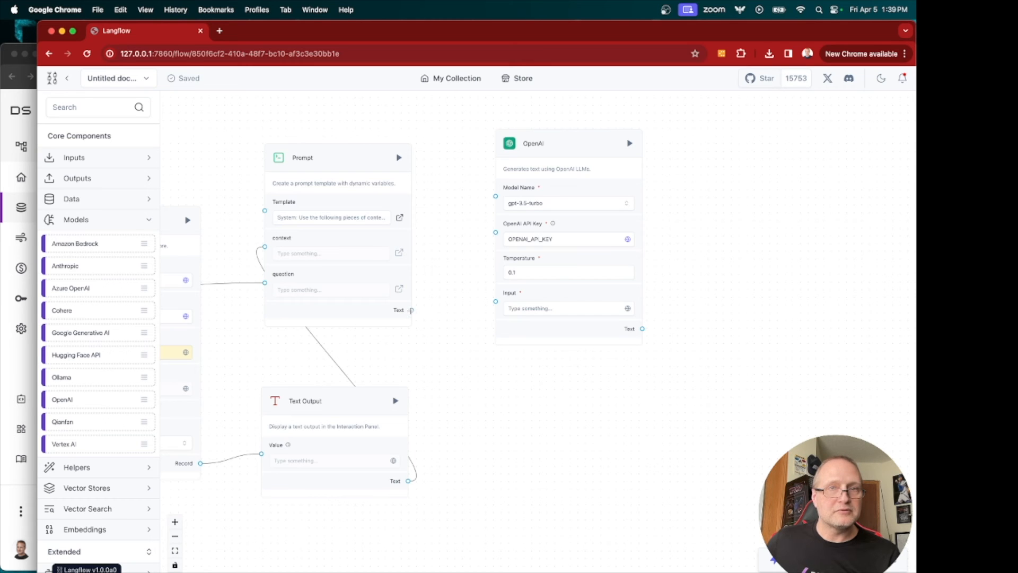
pyautogui.moveTo(412, 309); pyautogui.dragTo(495, 301)
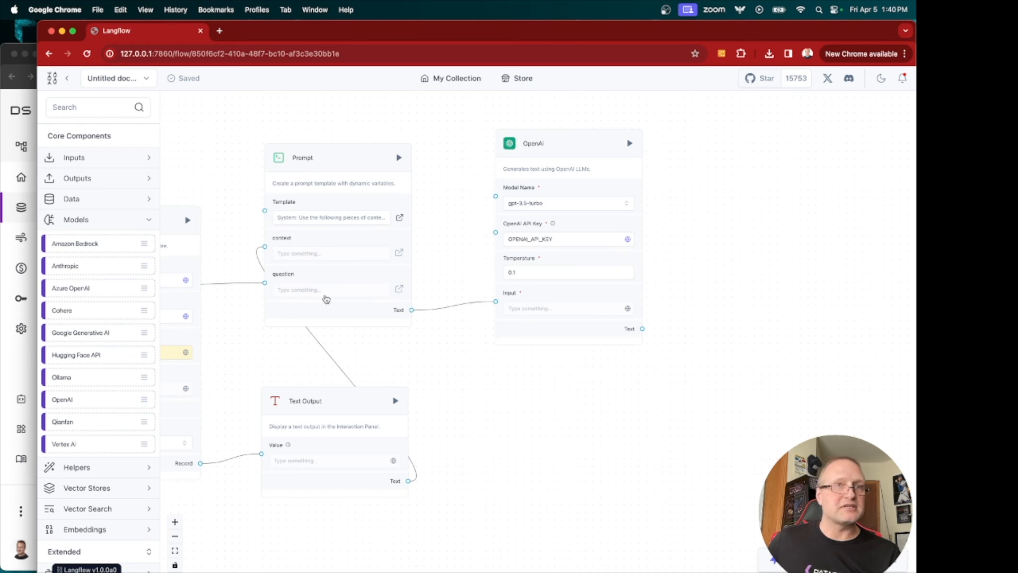
# Add a Chat Output component beside the OpenAI component and connect the OpenAI text output to its message
pyautogui.click(101, 222)
pyautogui.click(95, 182)
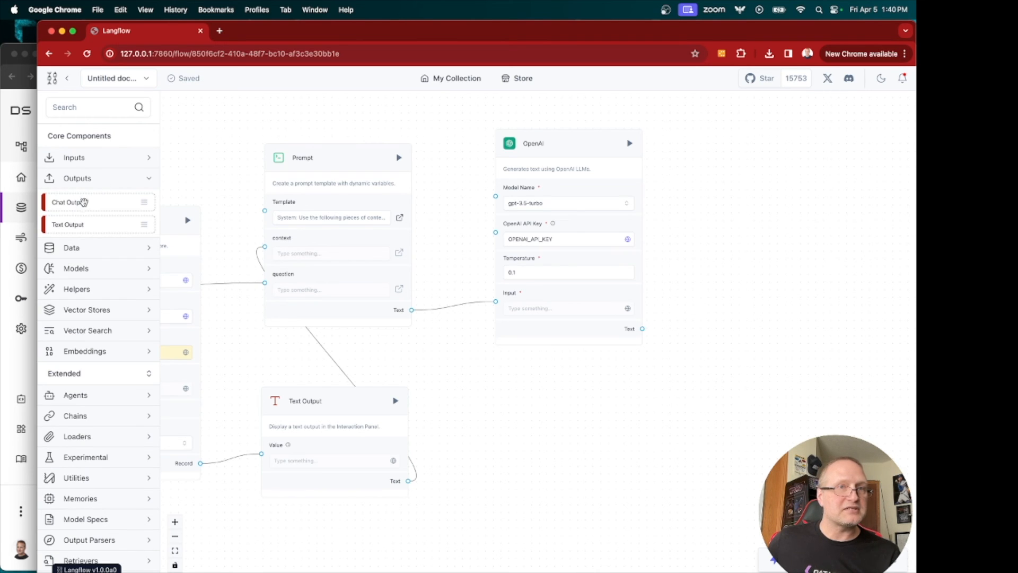
pyautogui.moveTo(88, 204); pyautogui.dragTo(776, 342)
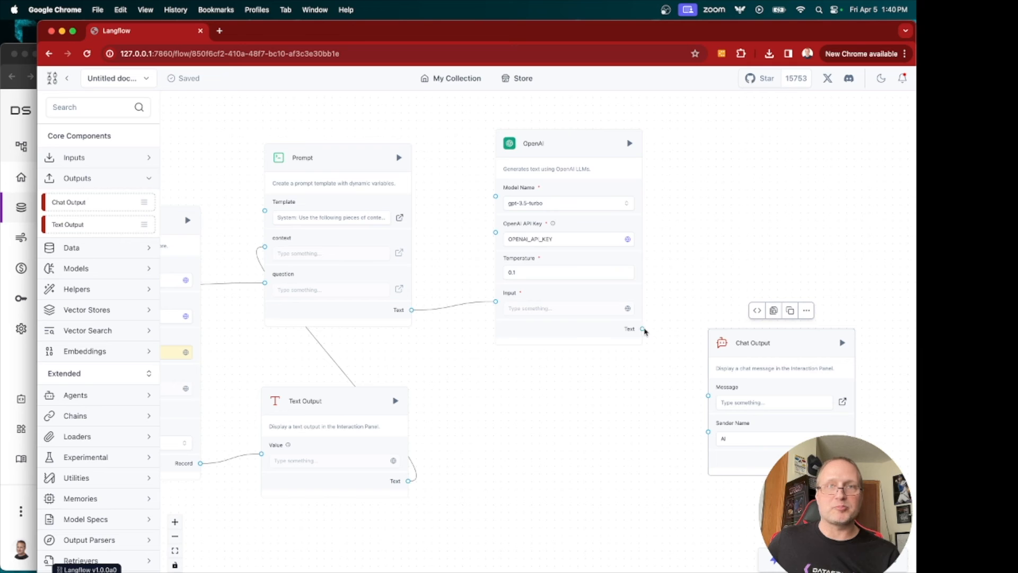
pyautogui.moveTo(643, 329); pyautogui.dragTo(709, 396)
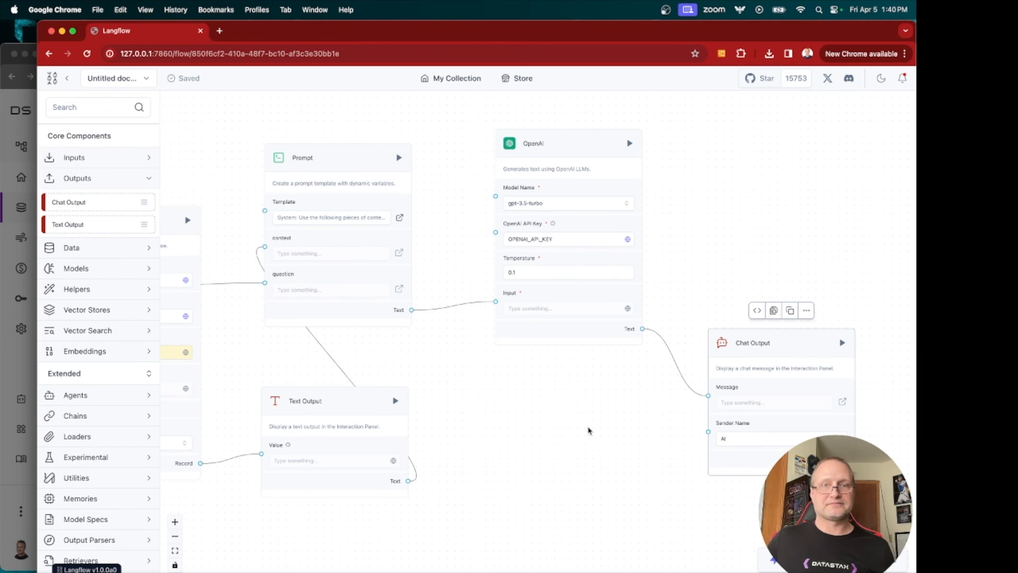
# Run the finished flow in the Interaction Panel and ask the chat "What is this story about?"
pyautogui.scroll(-5, 505, 450)
pyautogui.moveTo(456, 485); pyautogui.dragTo(559, 402)
pyautogui.scroll(-2, 559, 402)
pyautogui.scroll(3, 583, 475)
pyautogui.moveTo(613, 352); pyautogui.dragTo(619, 401)
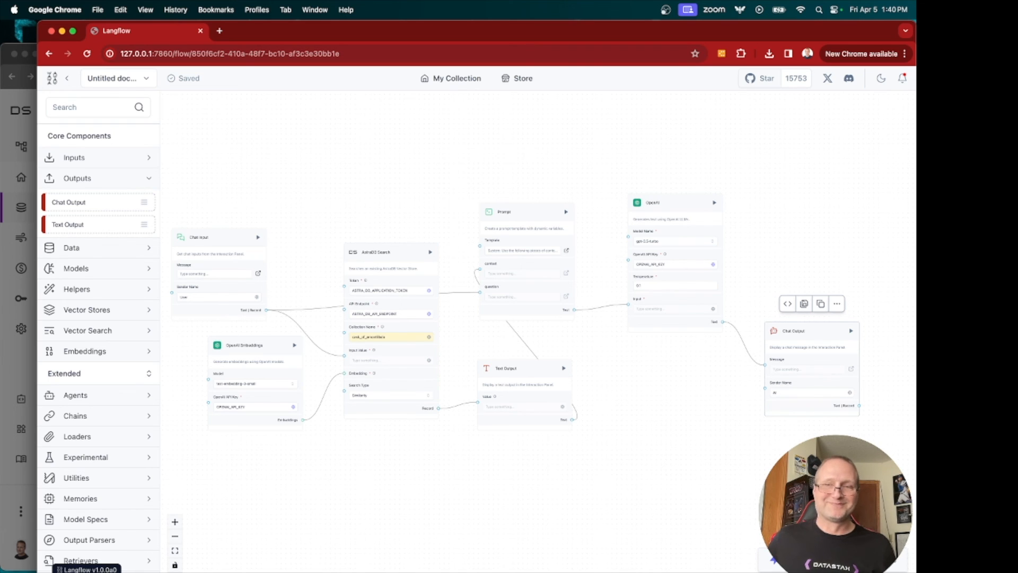
pyautogui.click(774, 560)
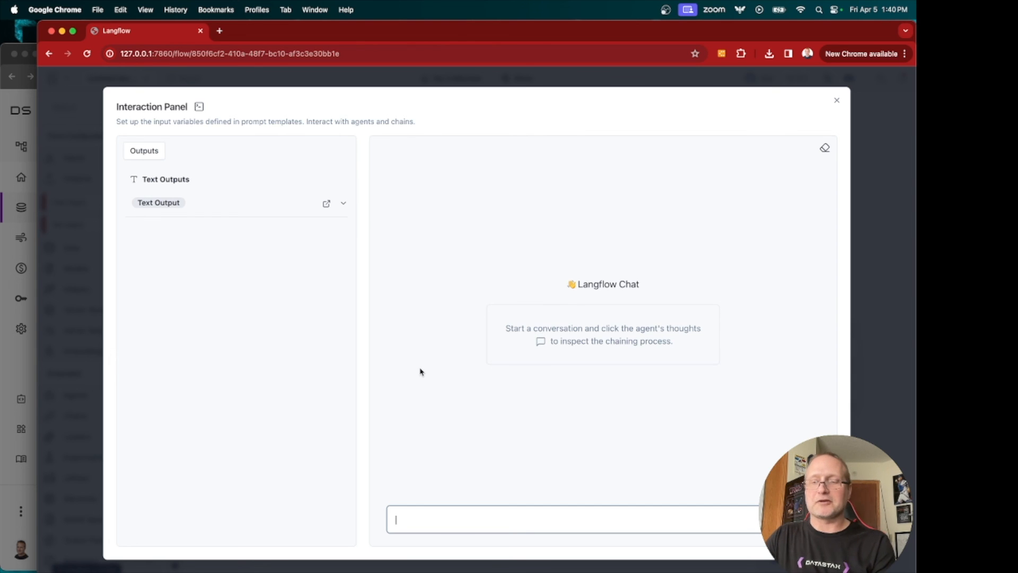
pyautogui.write('What is th')
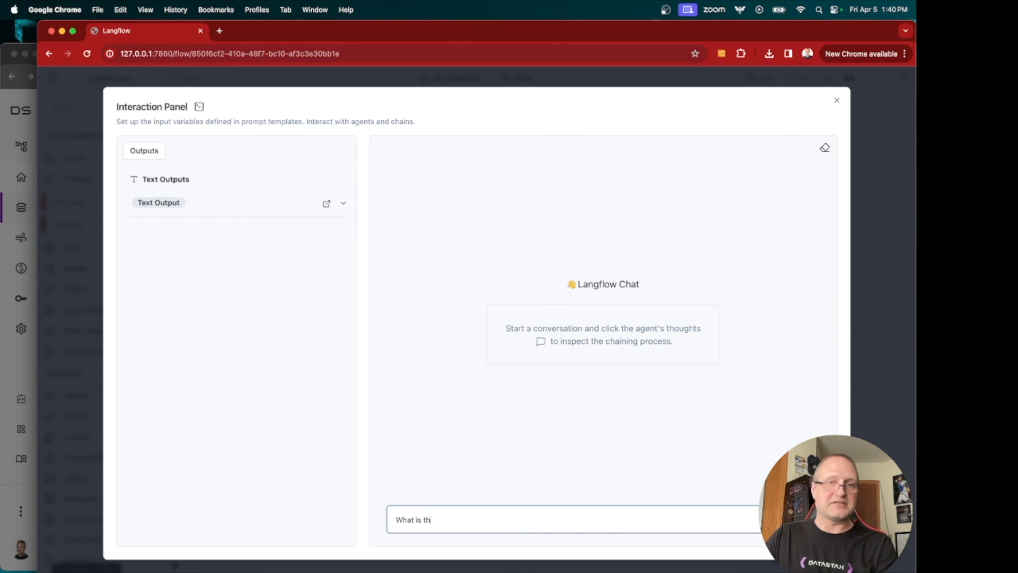
pyautogui.write('is story about?')
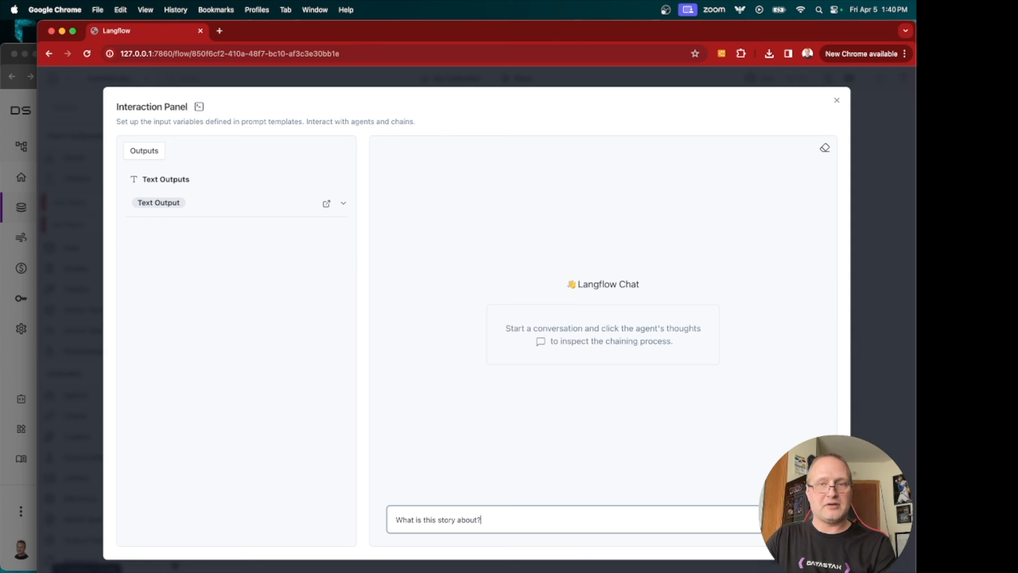
pyautogui.press('Return')
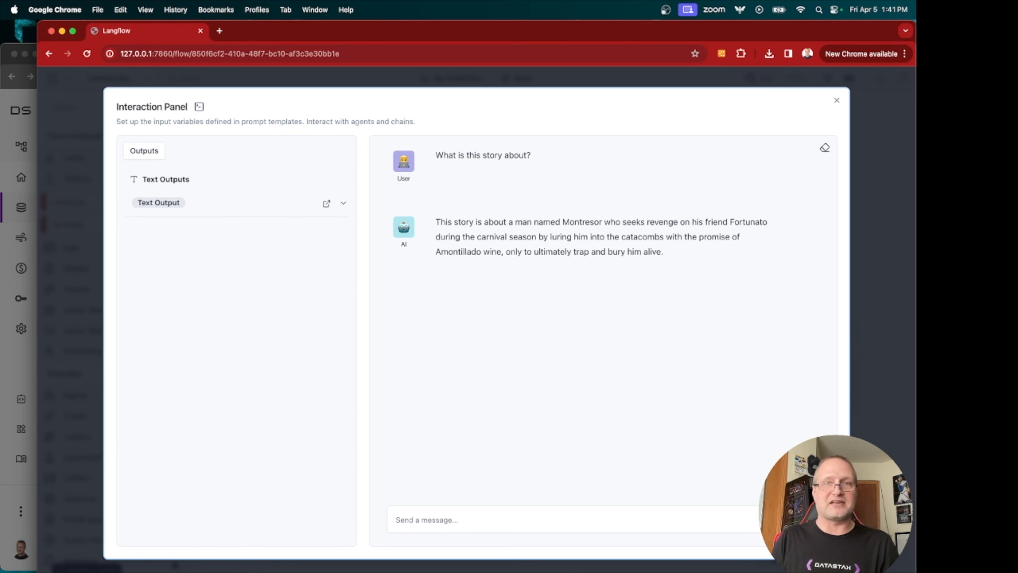
# Ask the chat the follow-up question "Who is Montresor?"
pyautogui.click(592, 526)
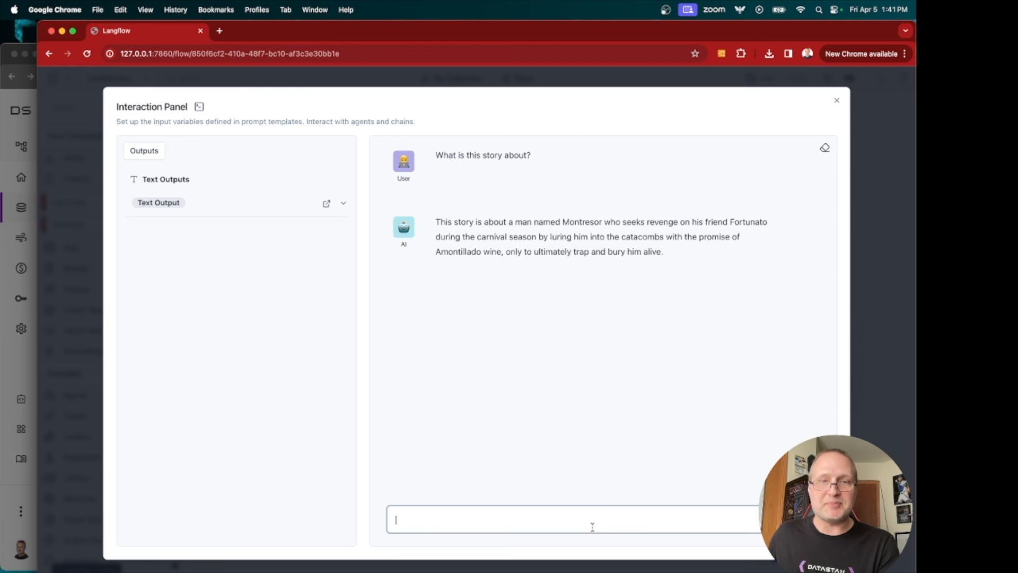
pyautogui.write('Who is F')
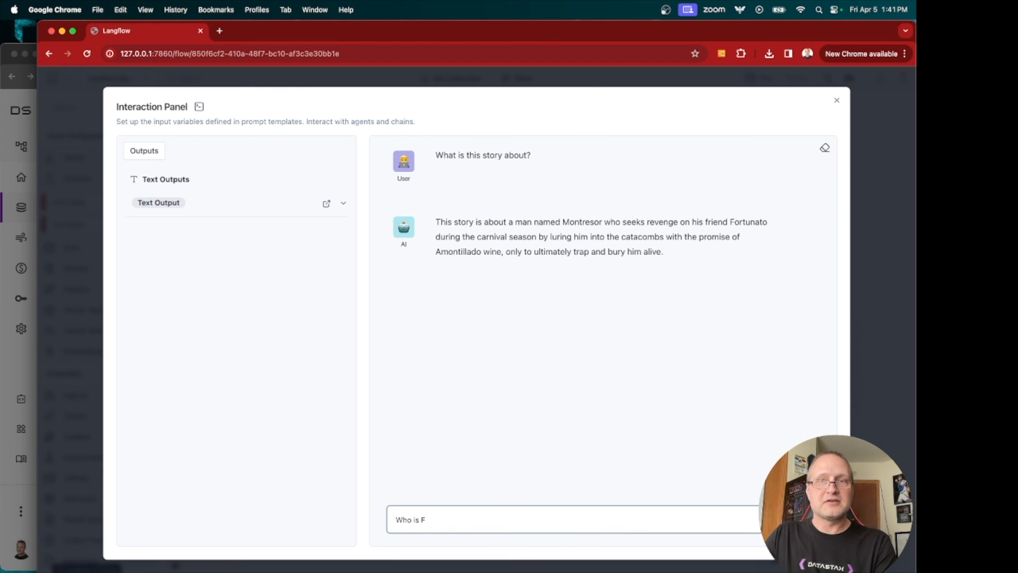
pyautogui.press('BackSpace')
pyautogui.write('Montresor?')
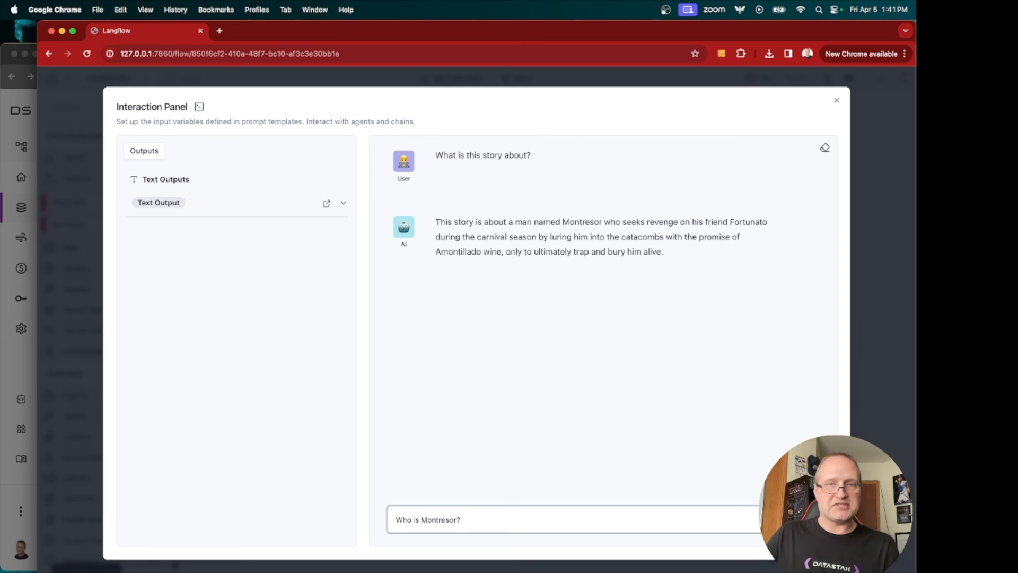
pyautogui.press('Return')
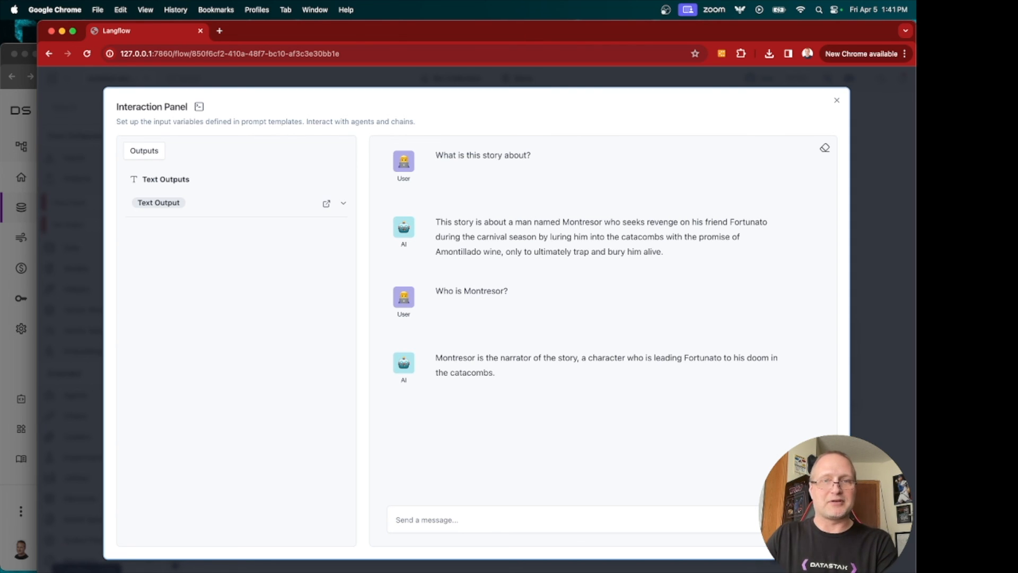
# Send the question "Who is Fortunato?" in the chat
pyautogui.click(554, 517)
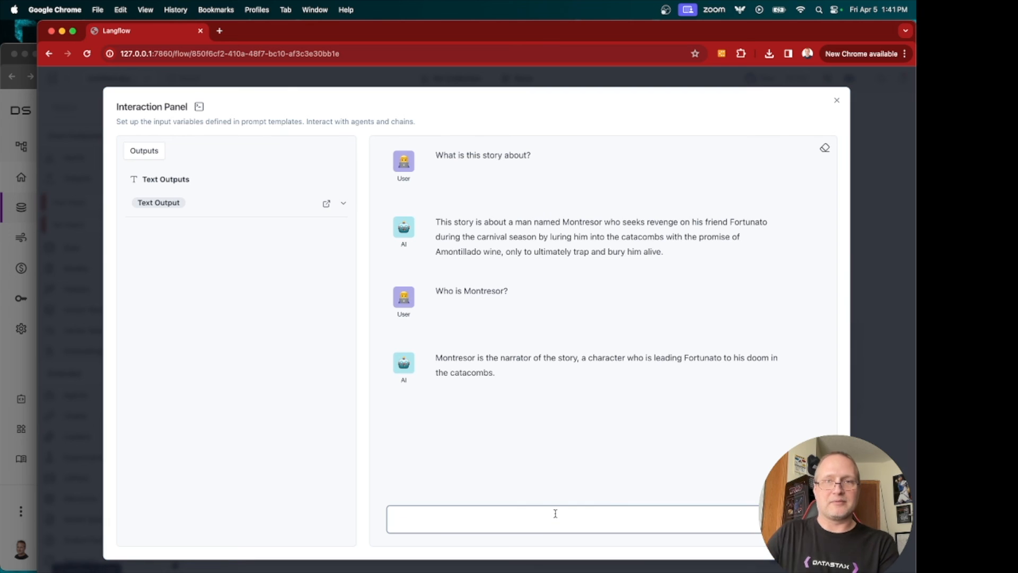
pyautogui.write('Who is Fortunato?')
pyautogui.press('Return')
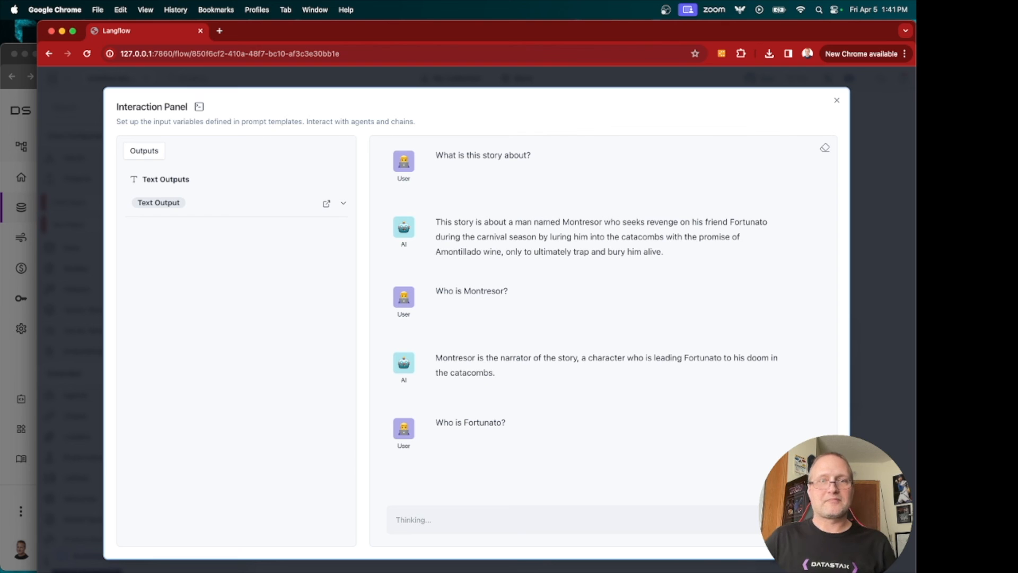